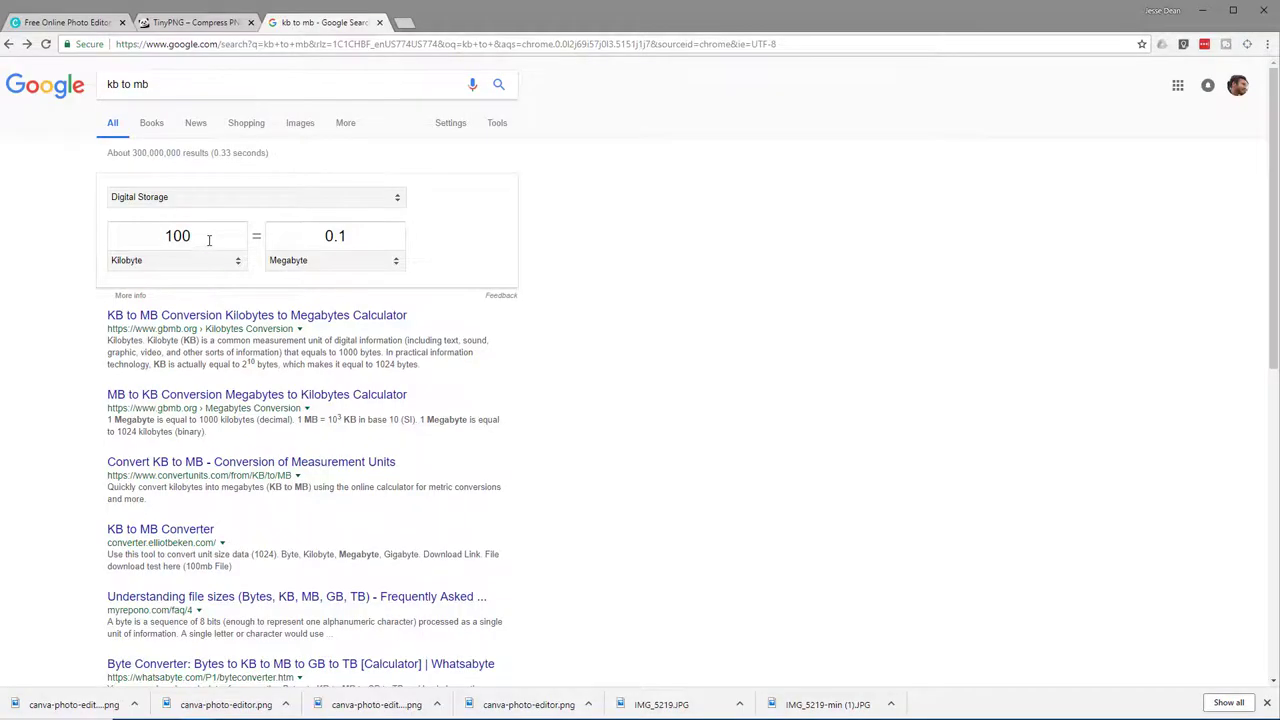
click(209, 240)
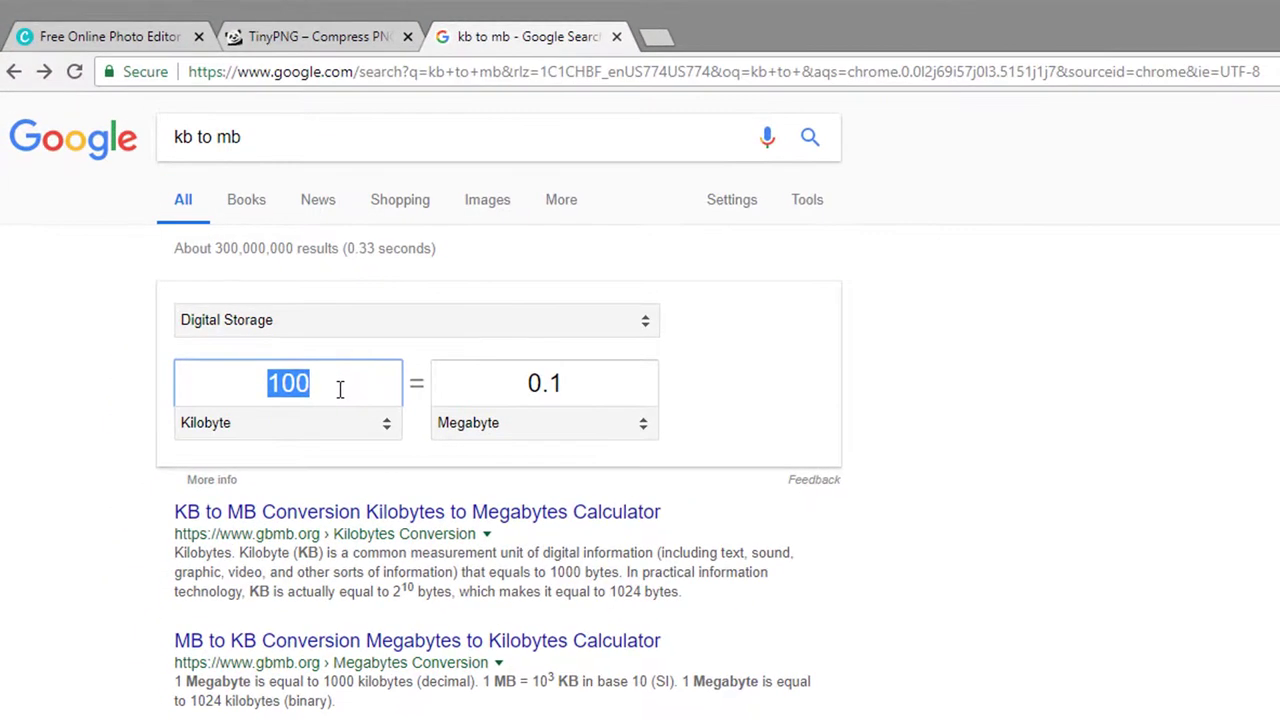
click(352, 390)
drag(352, 390, 203, 390)
drag(638, 394, 459, 380)
click(634, 383)
text(5)
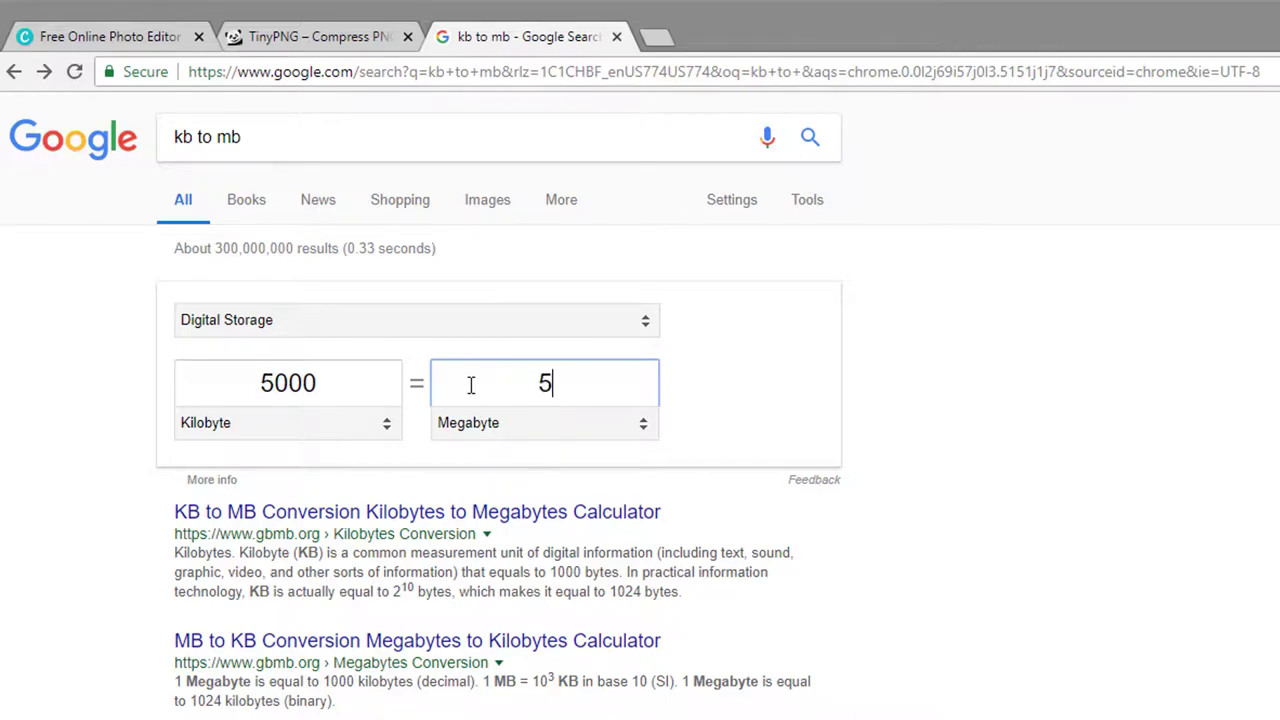
click(755, 390)
drag(316, 400, 165, 390)
text(100)
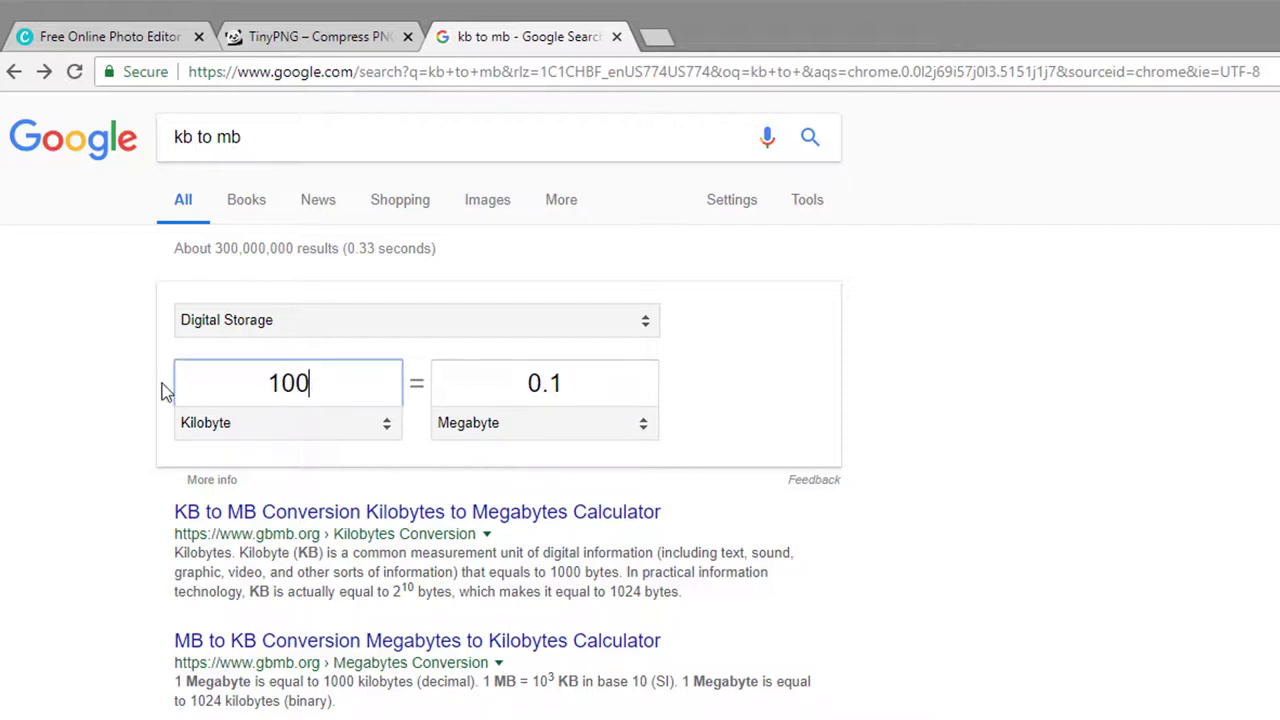
click(697, 424)
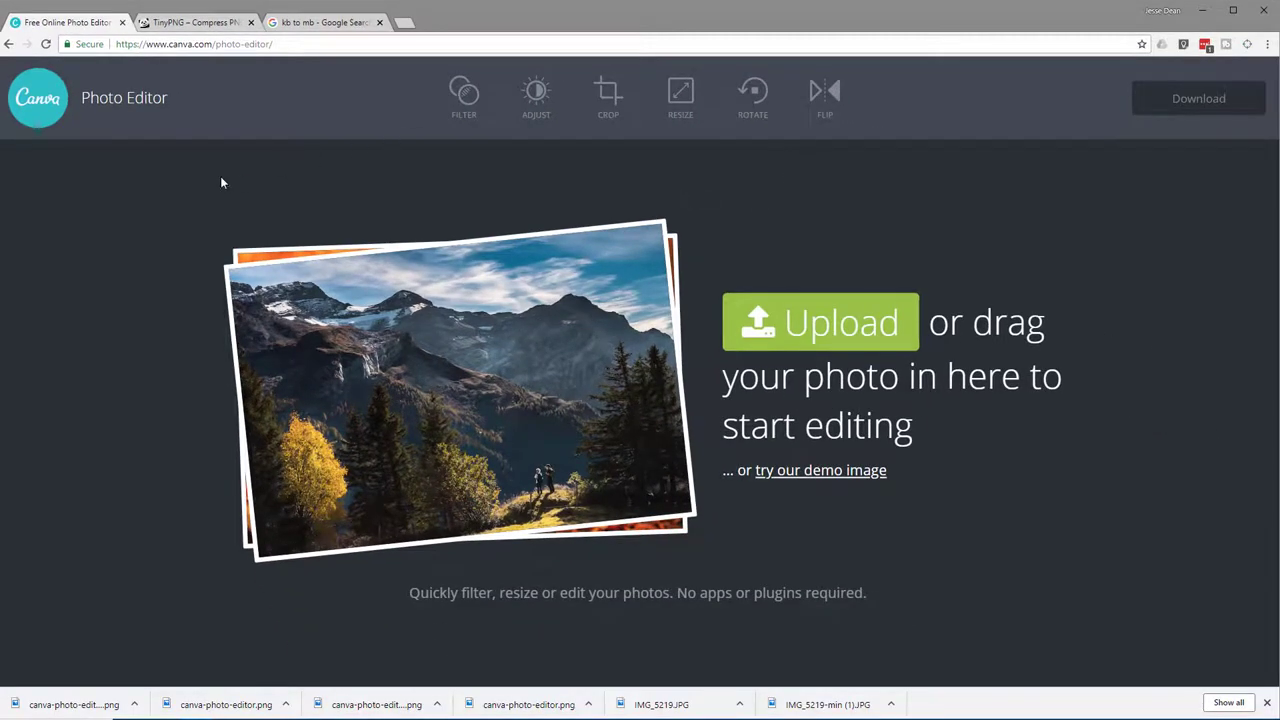
In the upload dialog, delete the duplicate canva-photo-editor (1) file from Downloads
click(822, 328)
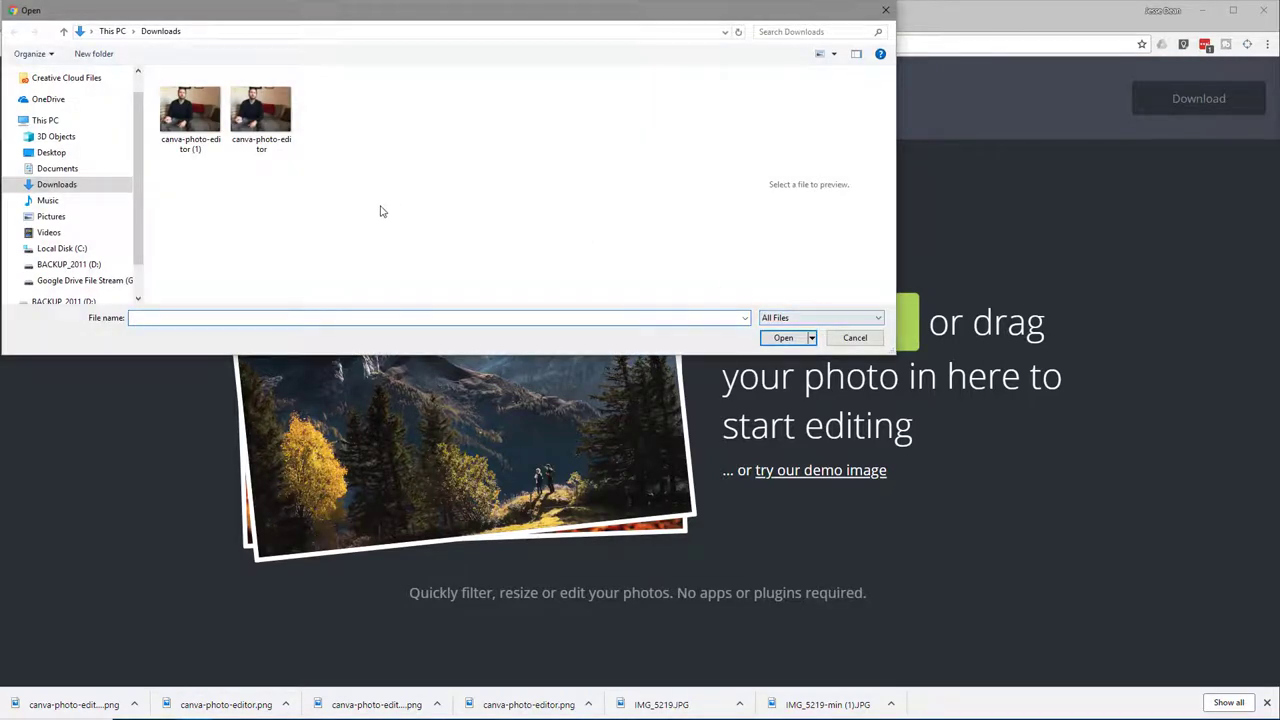
click(265, 115)
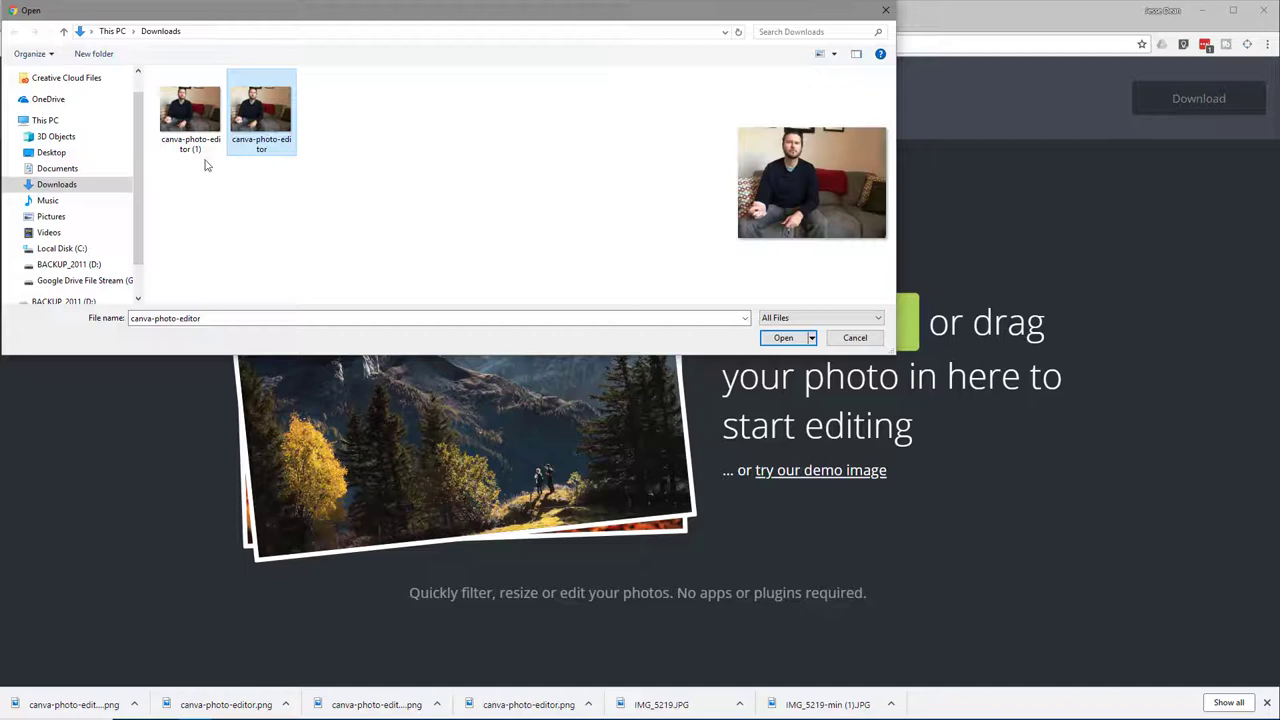
click(163, 126)
key(Delete)
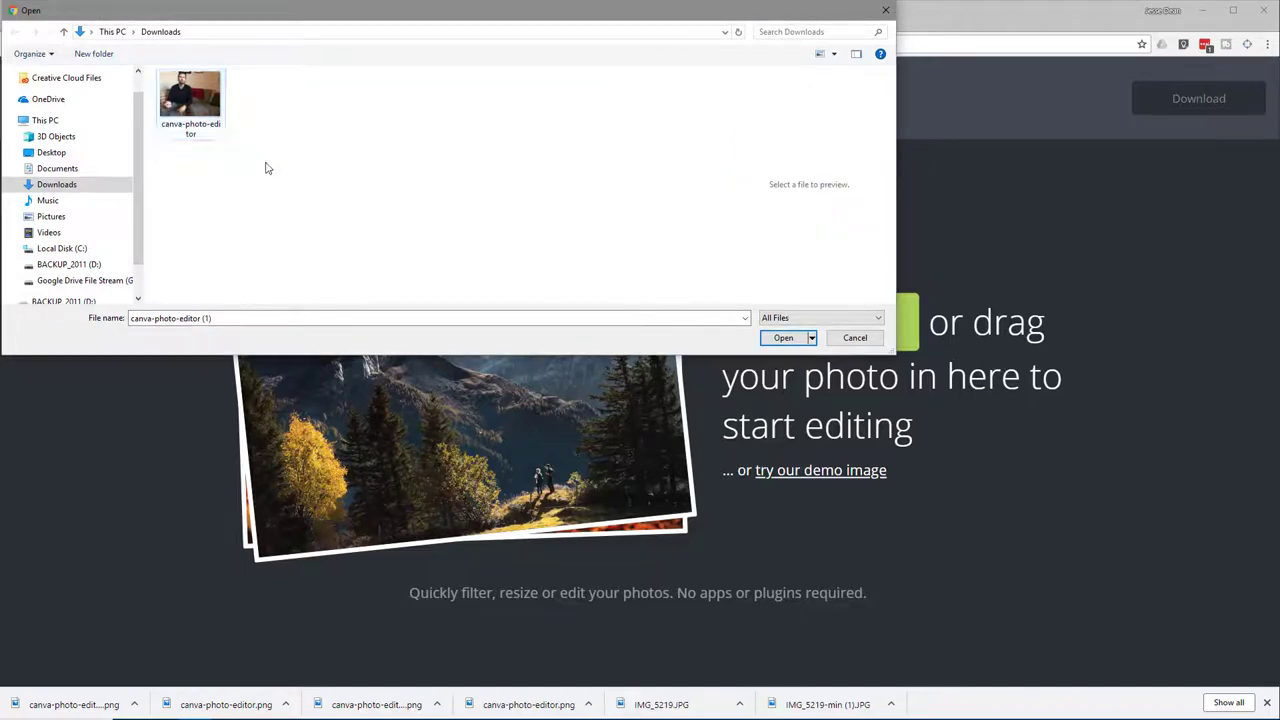
click(196, 112)
click(252, 168)
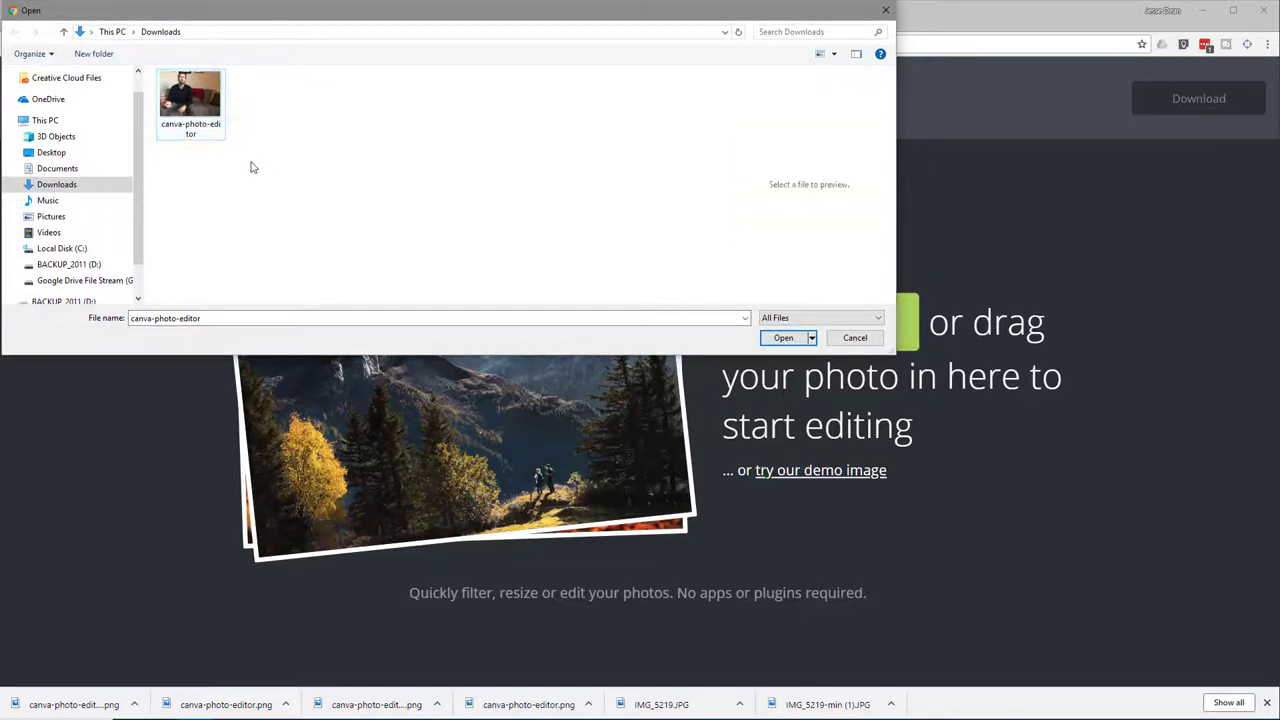
click(205, 133)
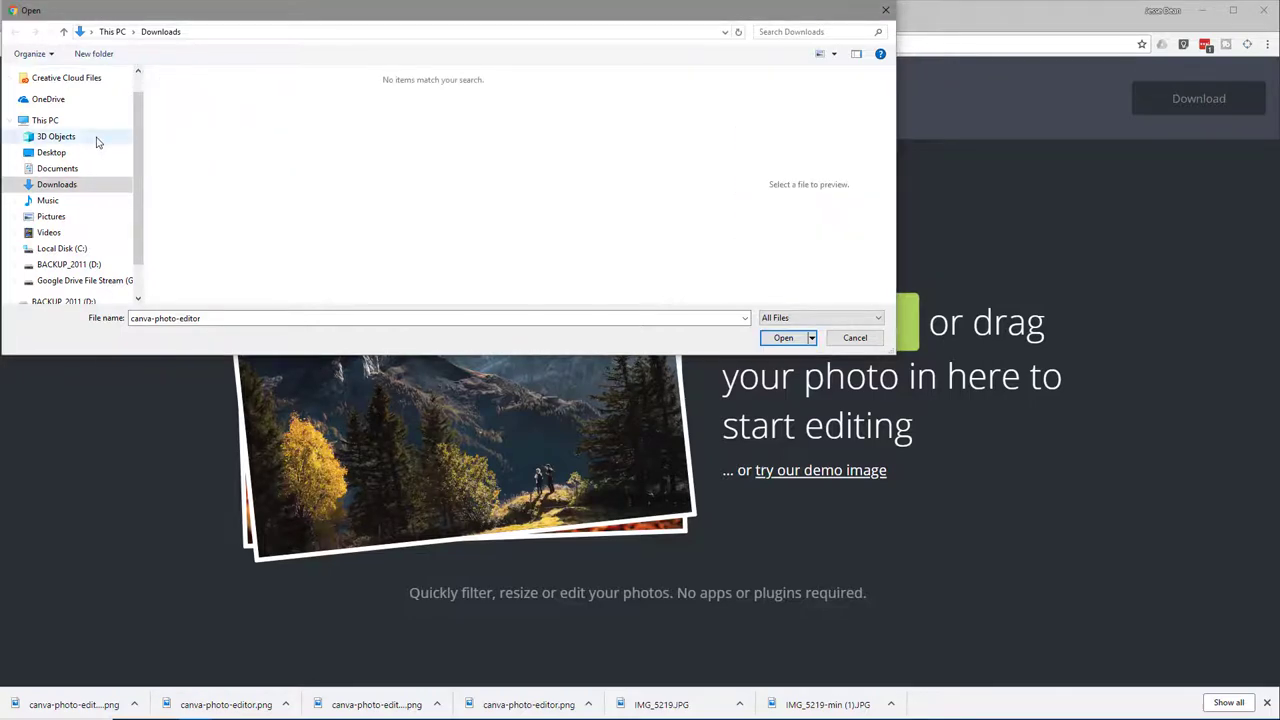
Upload the IMG_5219 photo from the Desktop
click(62, 153)
click(540, 110)
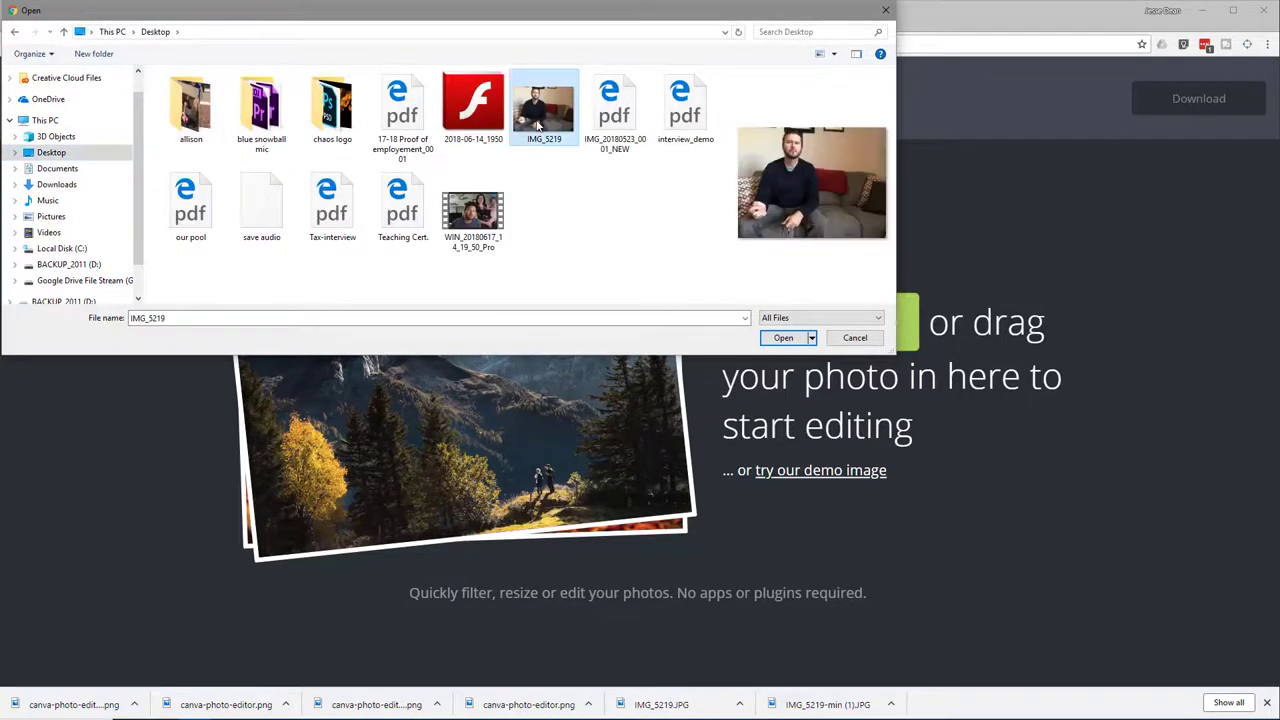
click(784, 338)
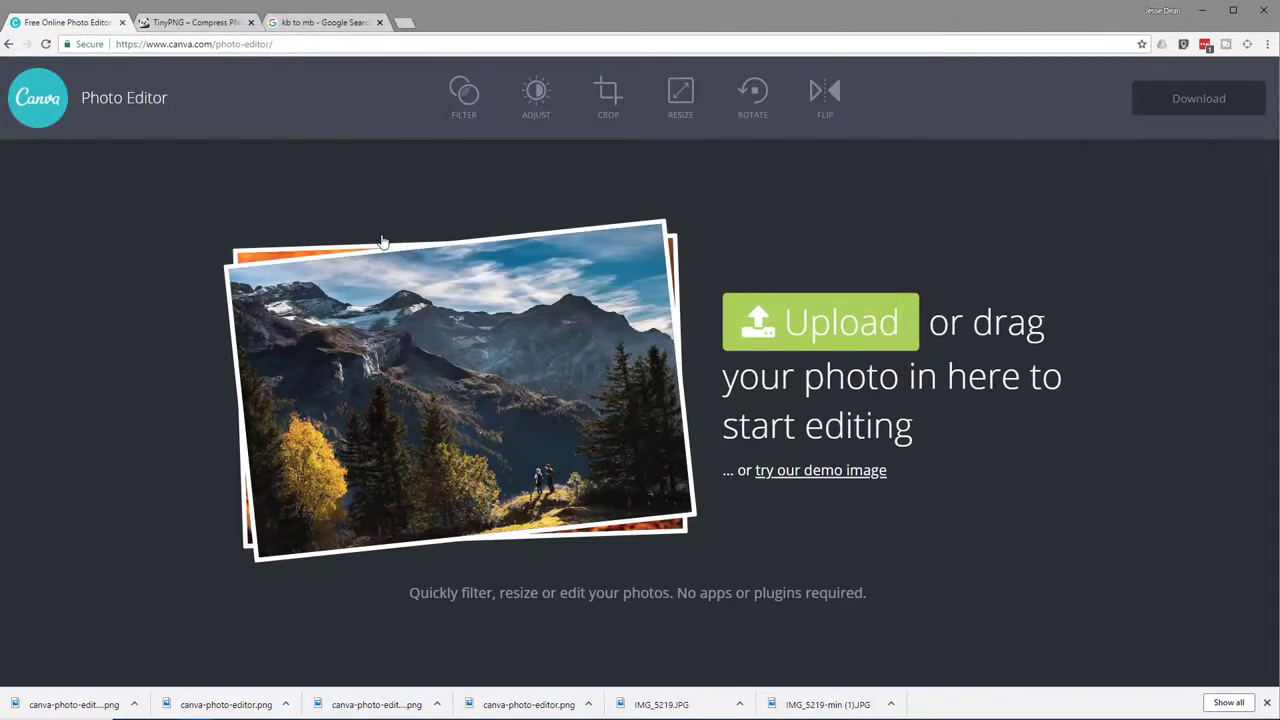
Look through the photo's Resize, Filter, Adjust and Crop panels
click(678, 93)
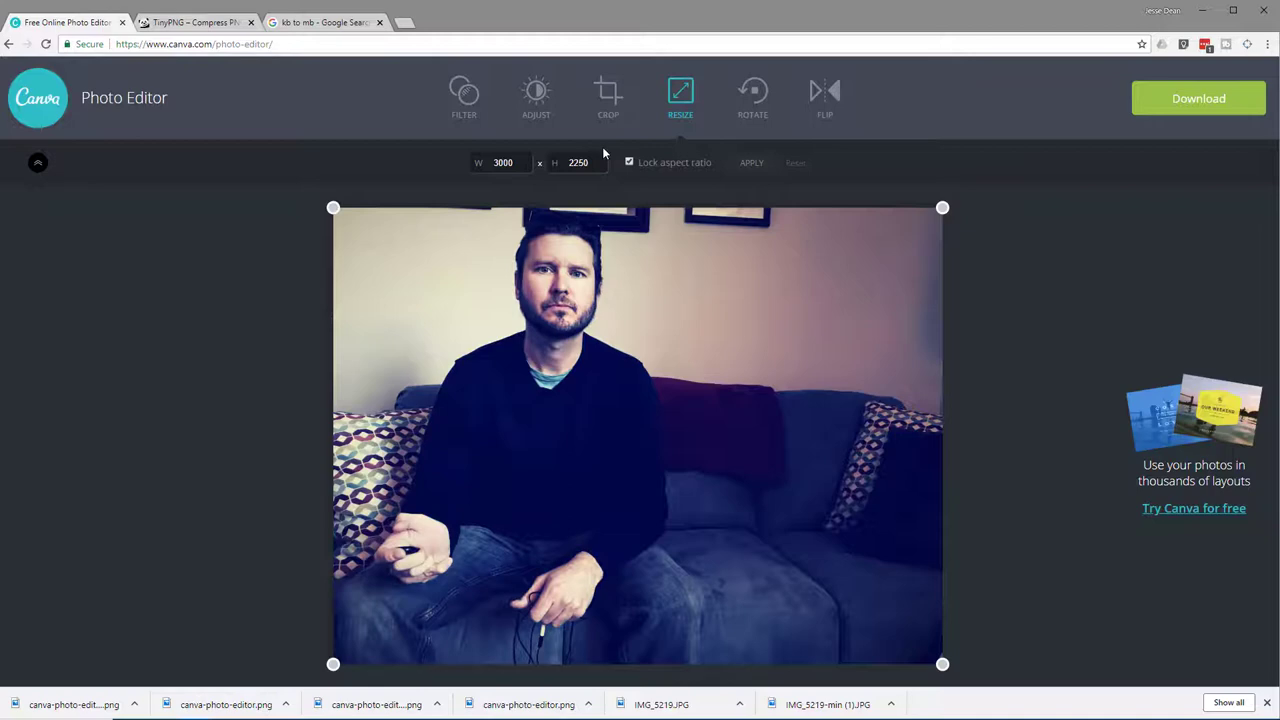
click(467, 100)
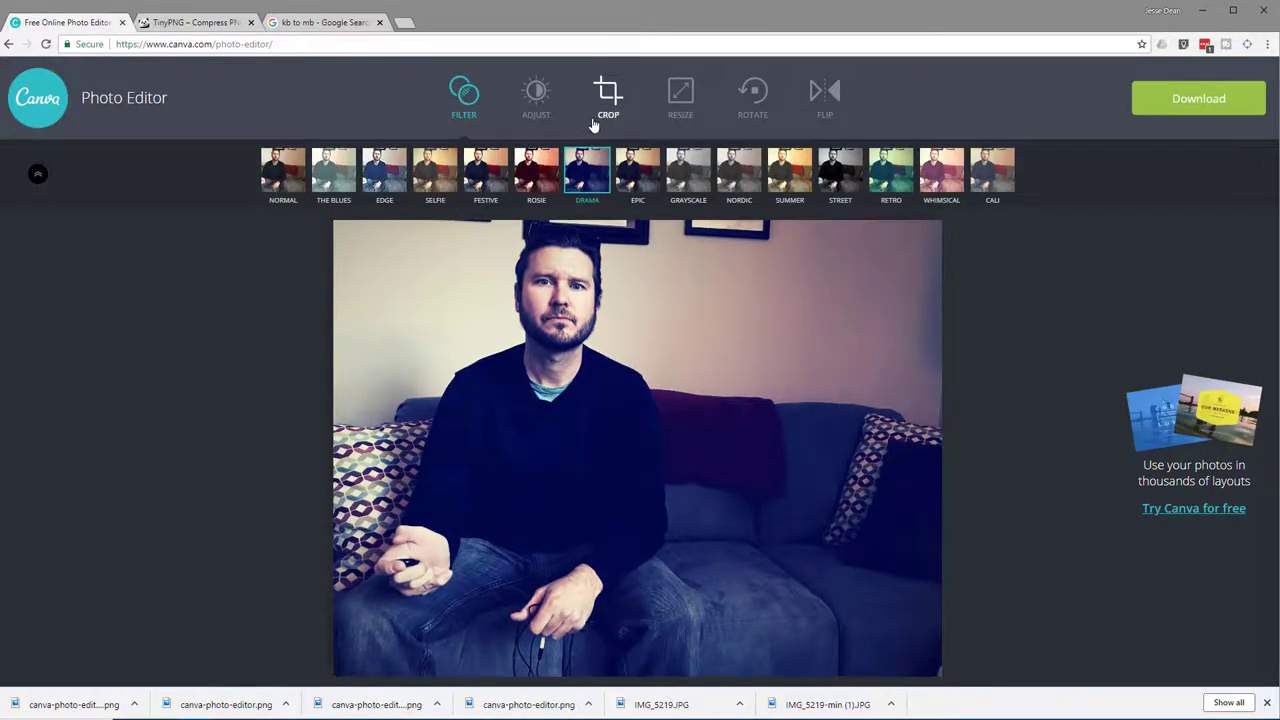
click(536, 95)
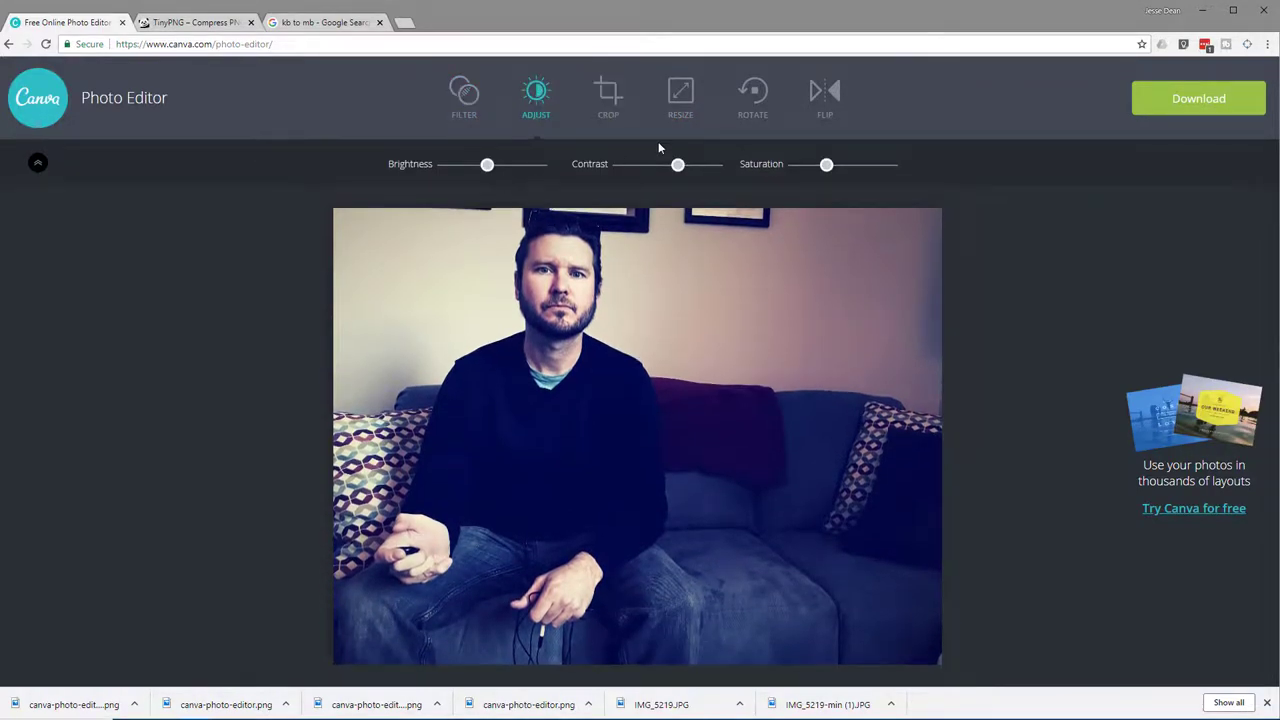
click(608, 95)
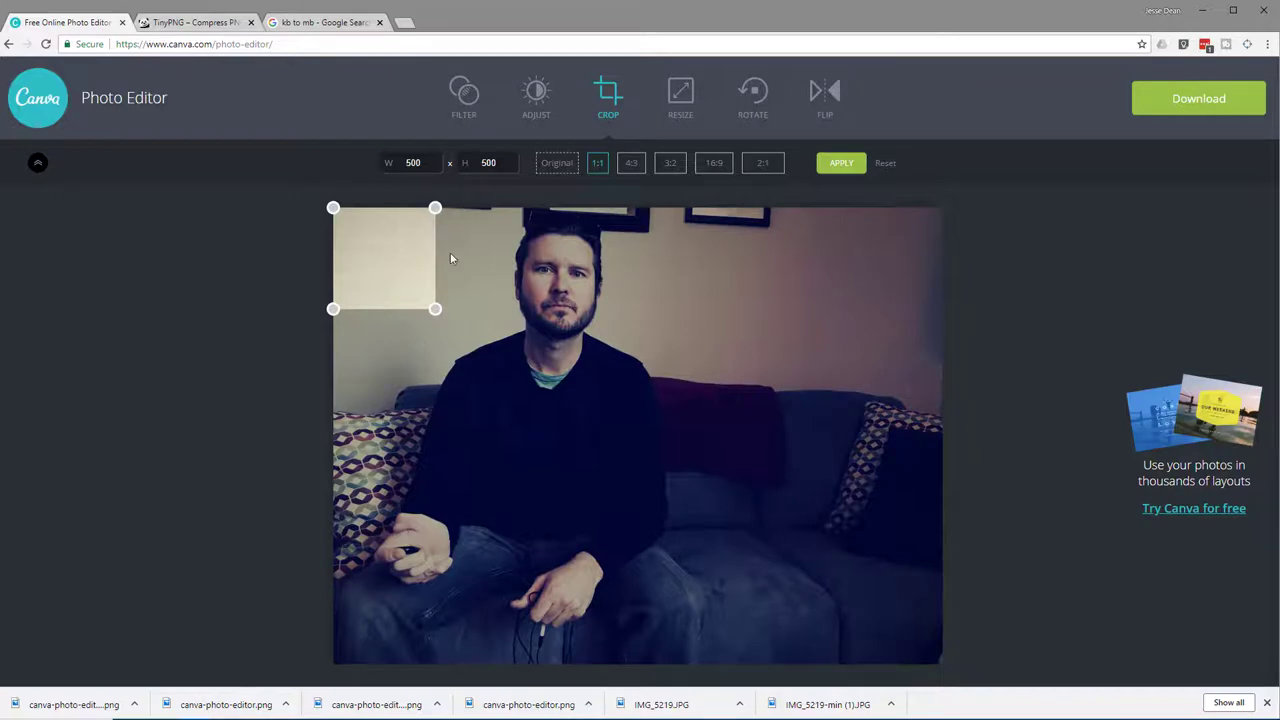
Try a crop box around the face, then return to Resize showing 3000 × 2250
drag(394, 263, 546, 280)
drag(610, 328, 791, 514)
drag(697, 446, 651, 423)
click(680, 95)
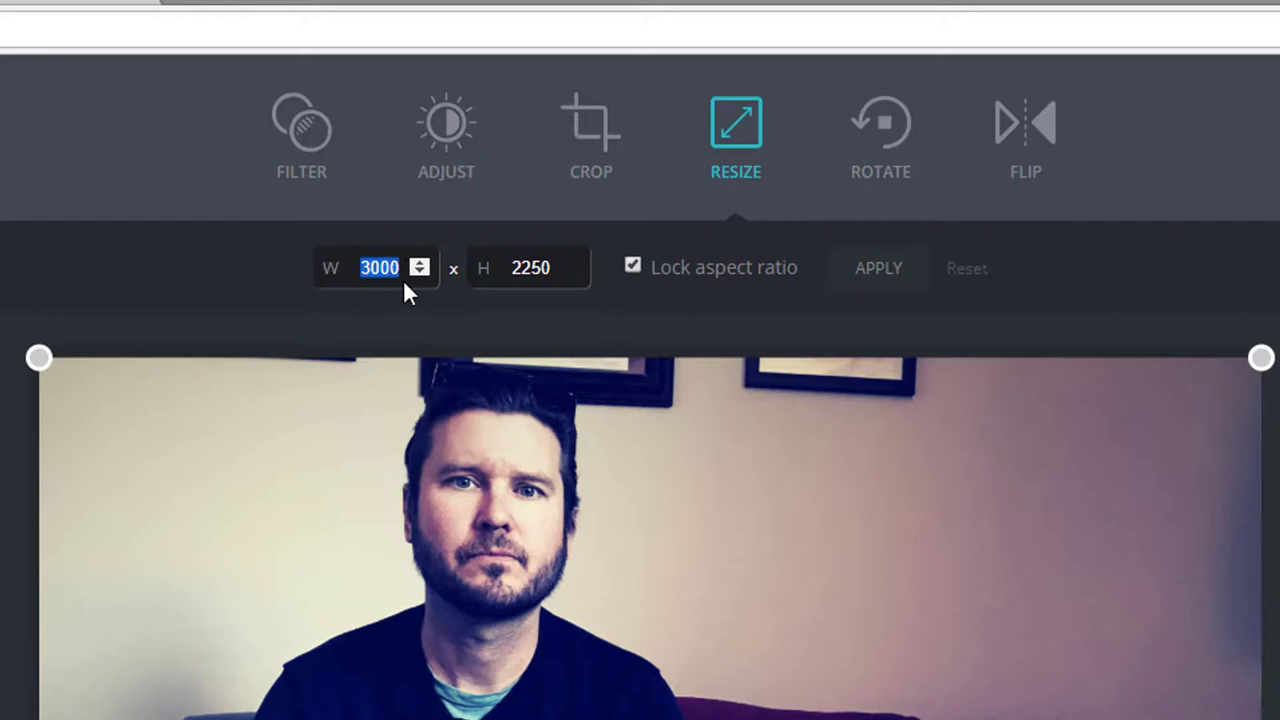
Set width 500 with aspect ratio locked and apply, giving 500 × 375 pixels
text(500)
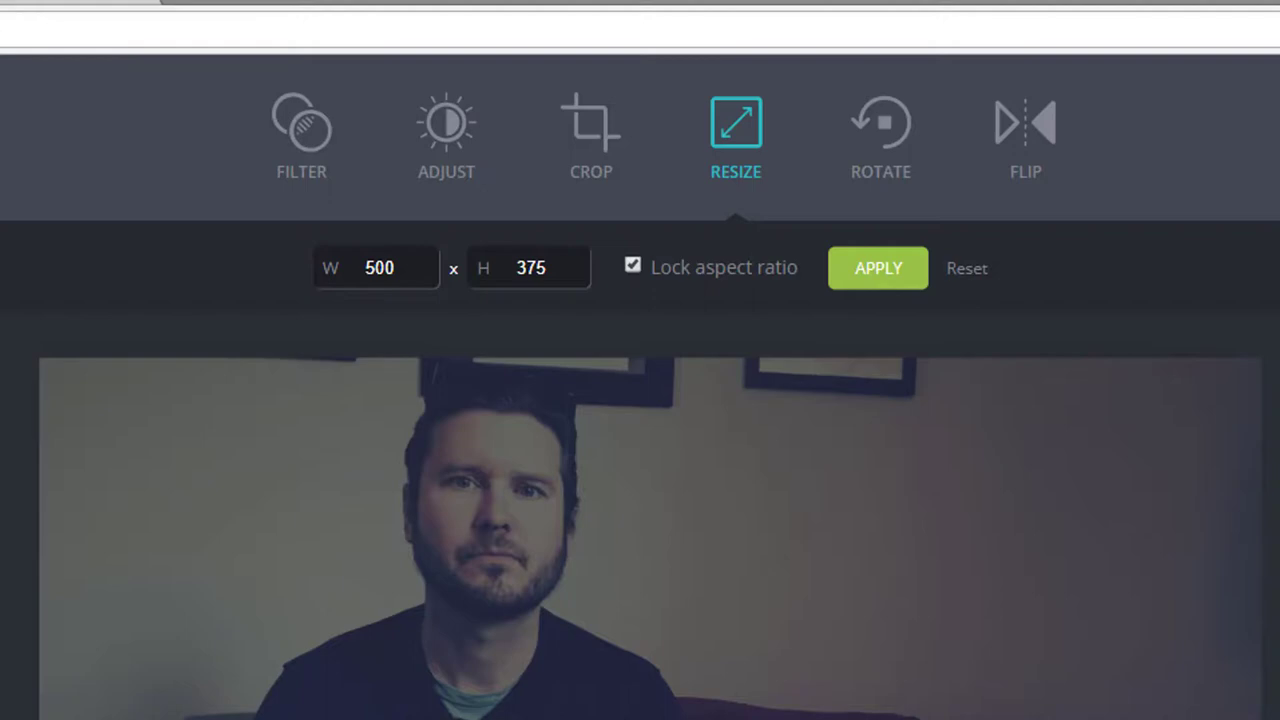
click(876, 274)
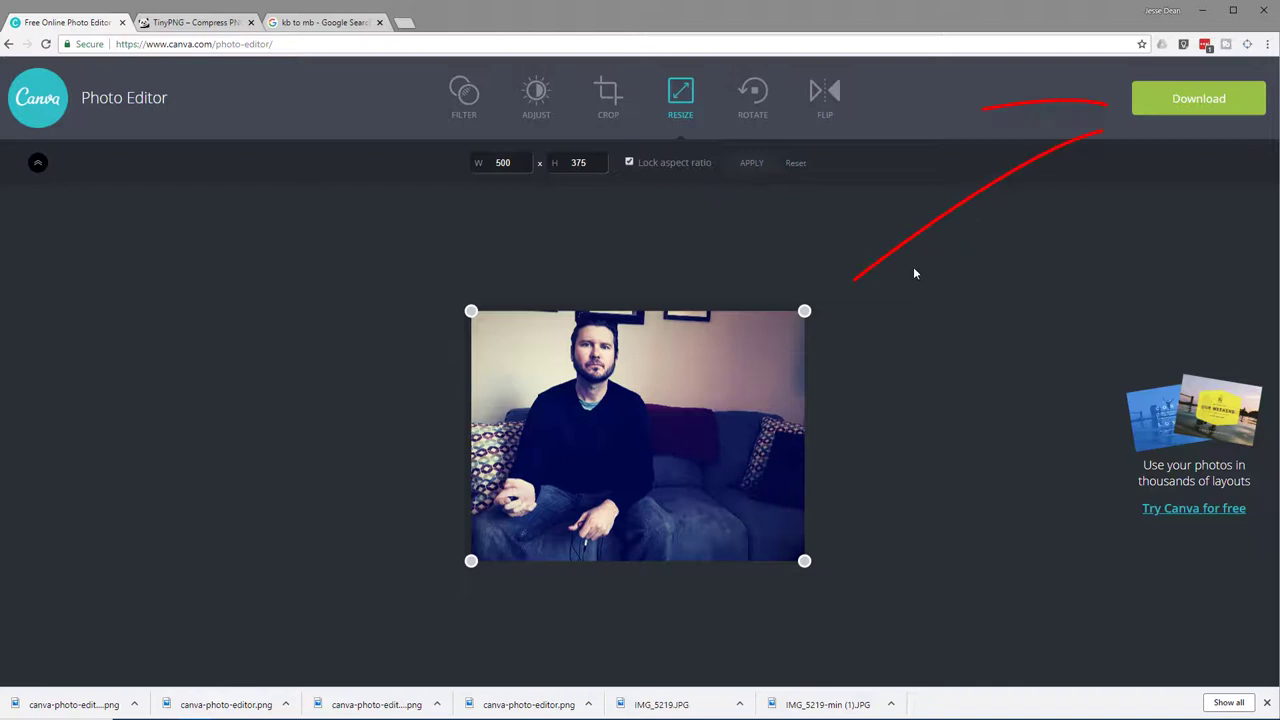
Download just the resized photo as canva-photo-editor.png and bring up its download options
click(1163, 100)
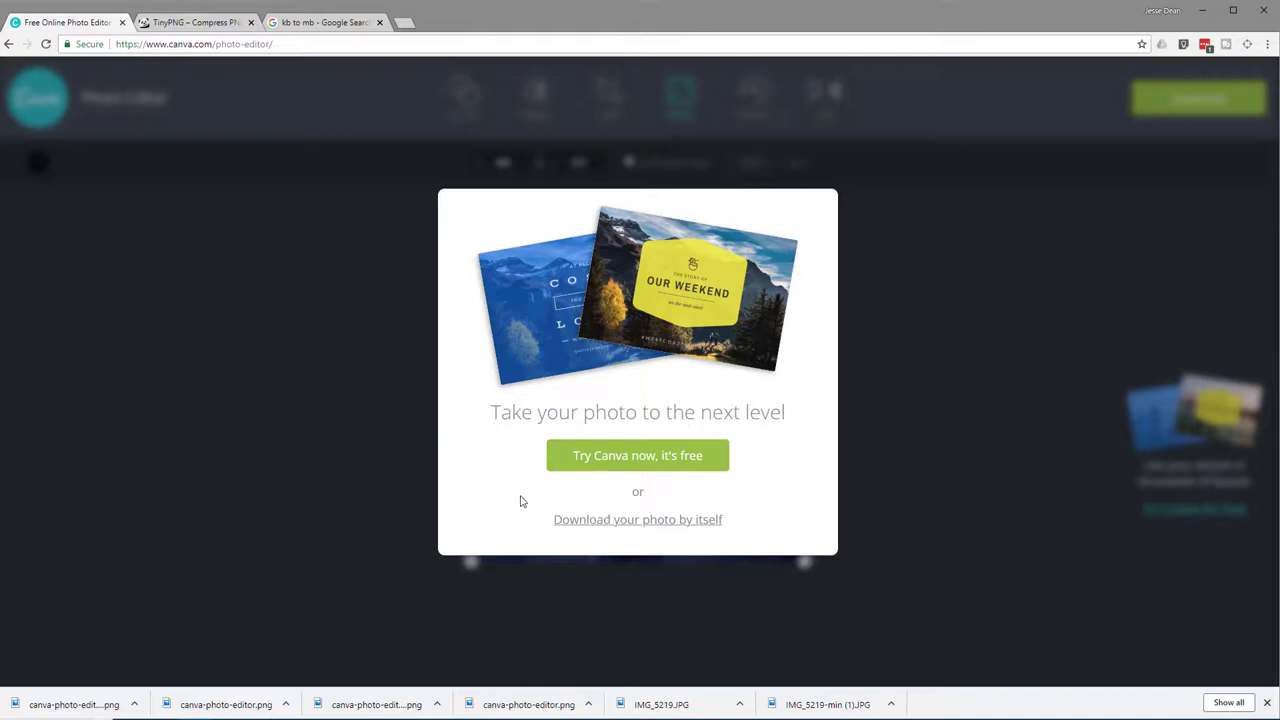
click(602, 521)
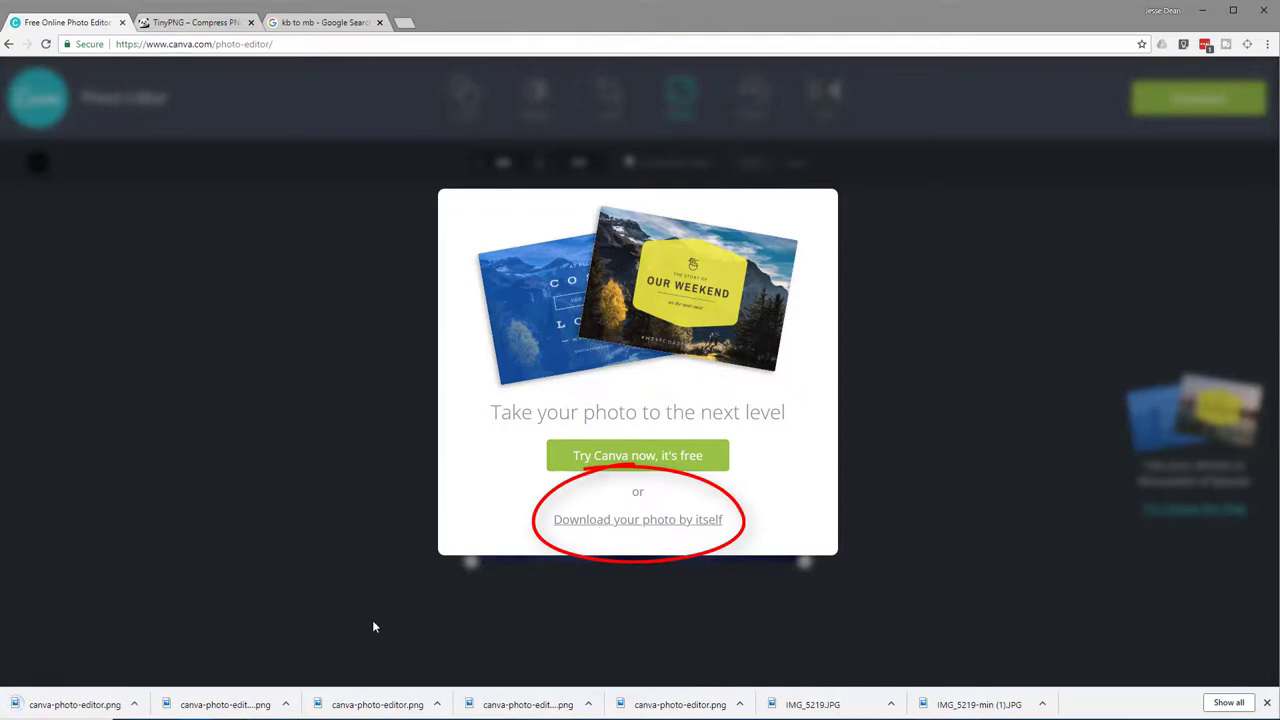
right_click(55, 708)
Check canva-photo-editor is 293 KB in Properties, then move IMG_5219 into Downloads
click(92, 676)
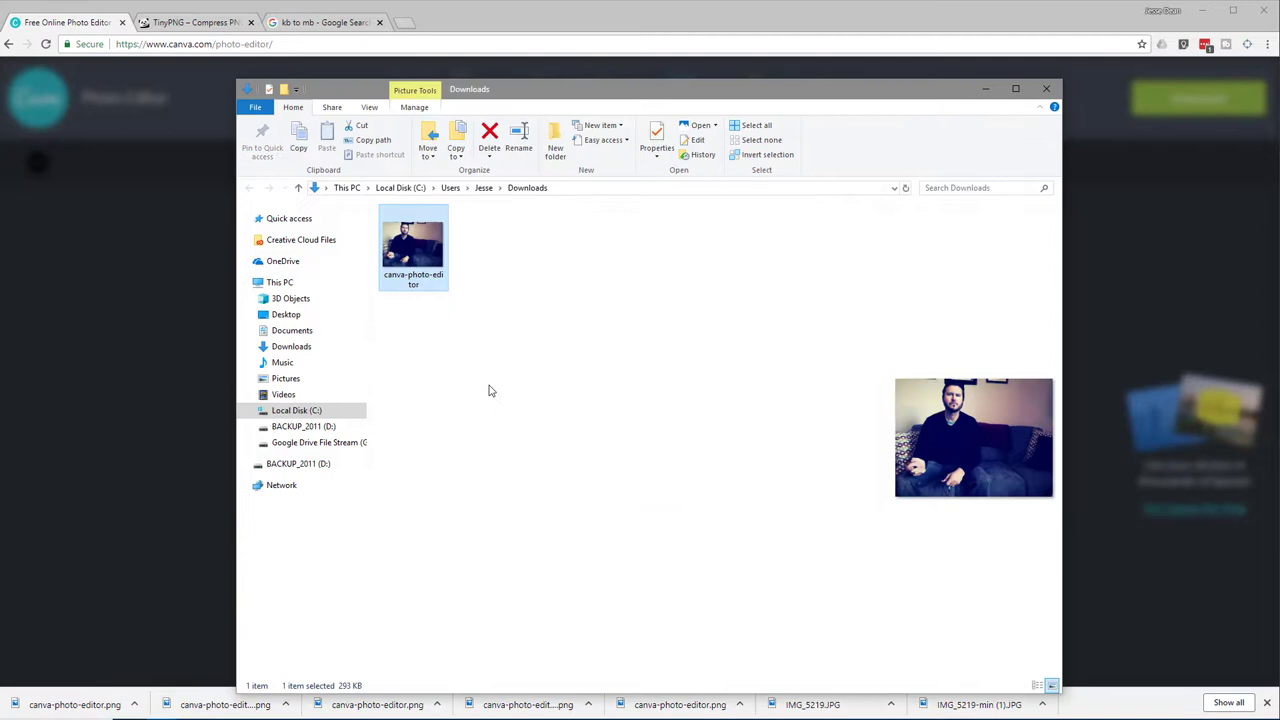
click(420, 255)
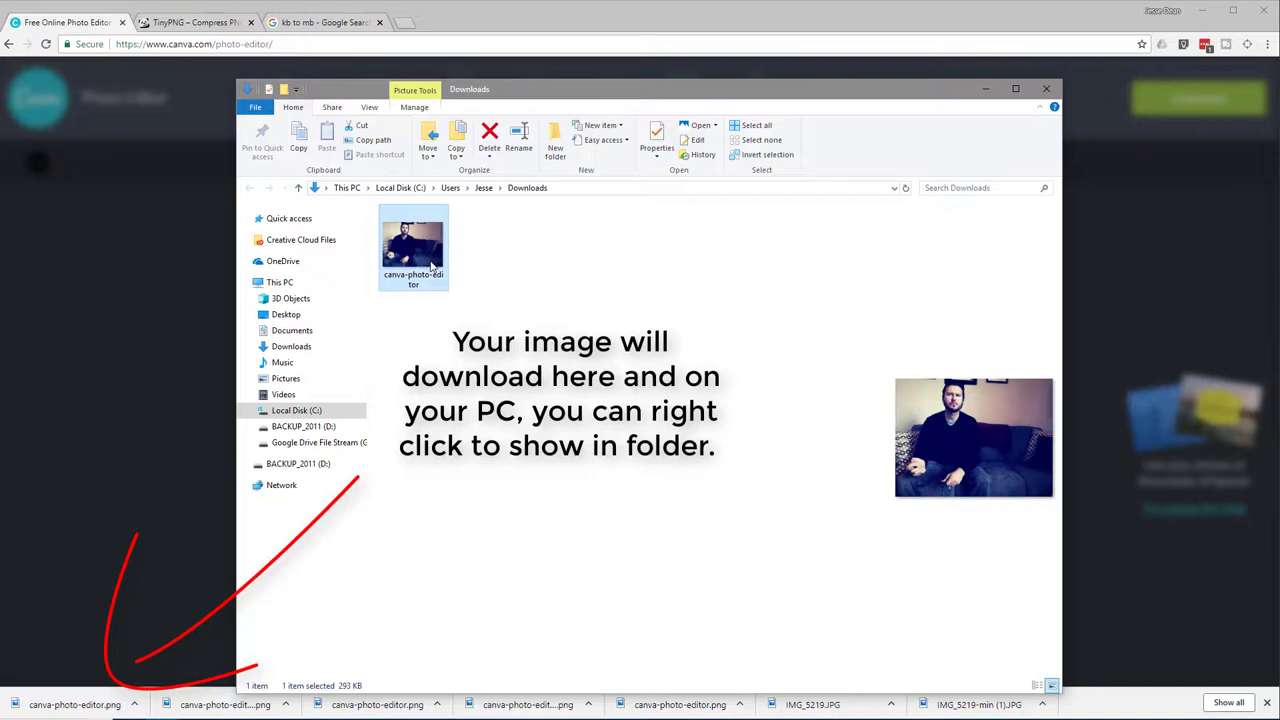
right_click(428, 256)
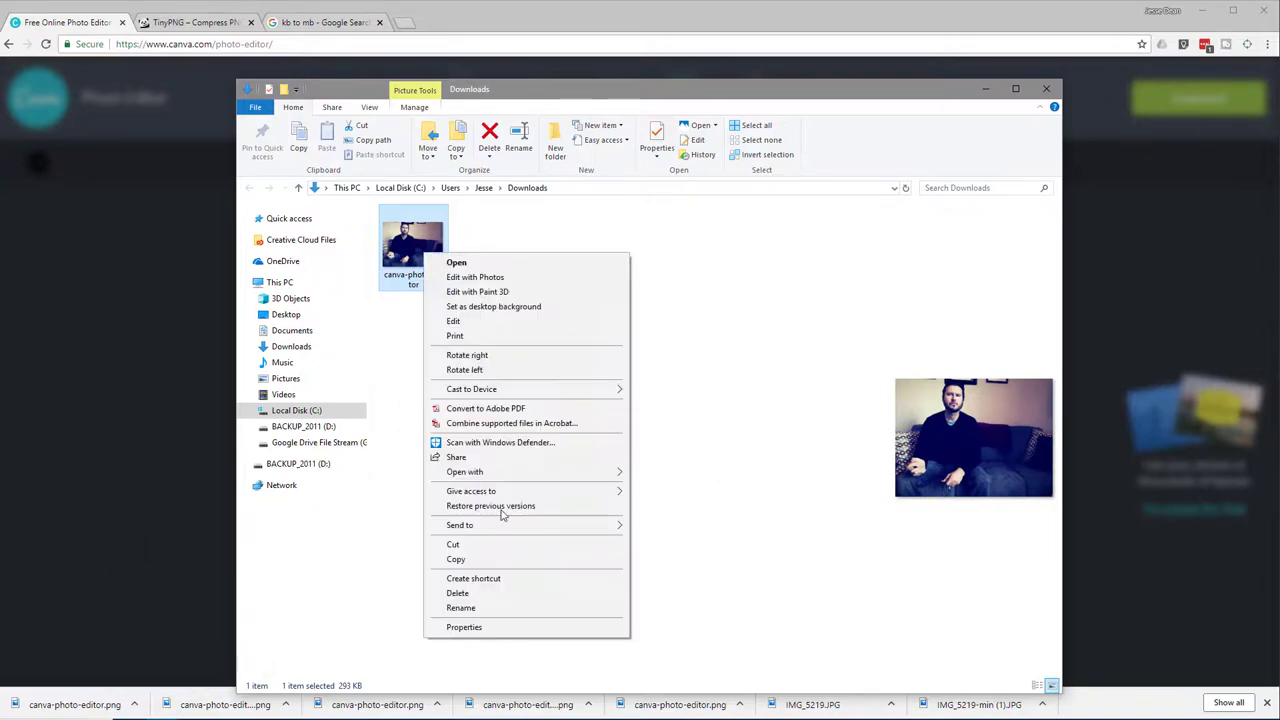
click(500, 626)
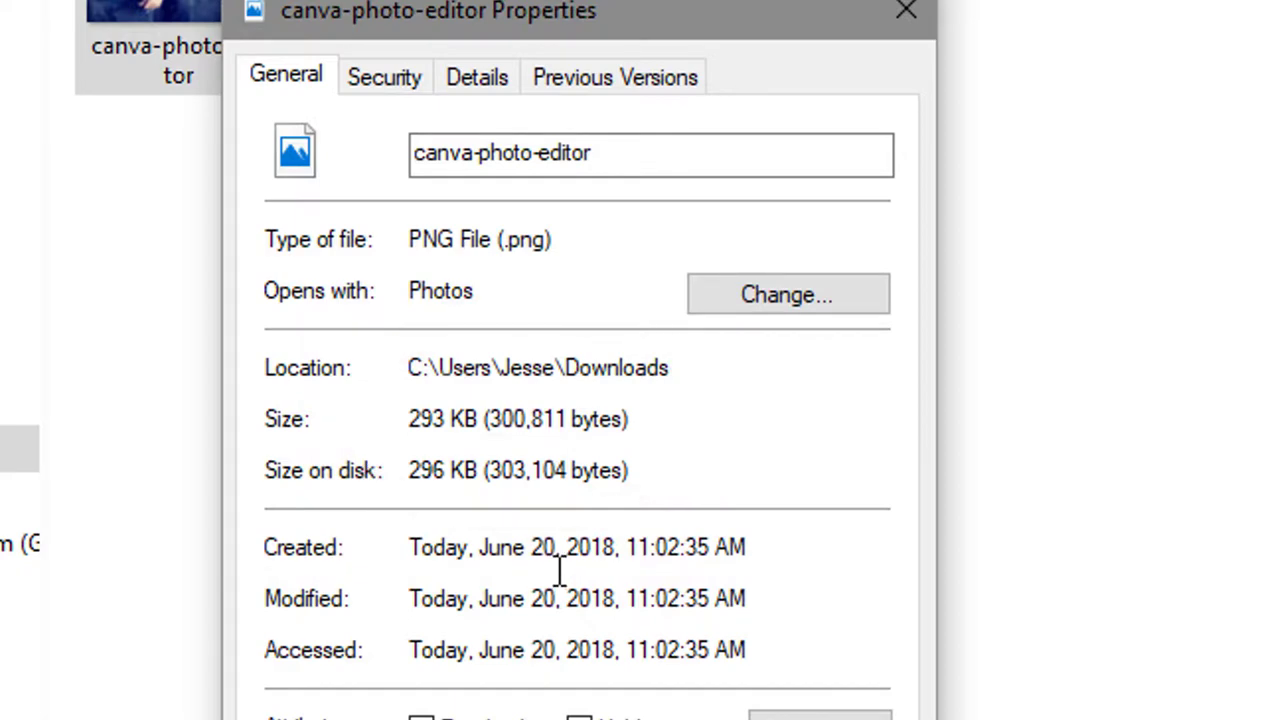
key(Escape)
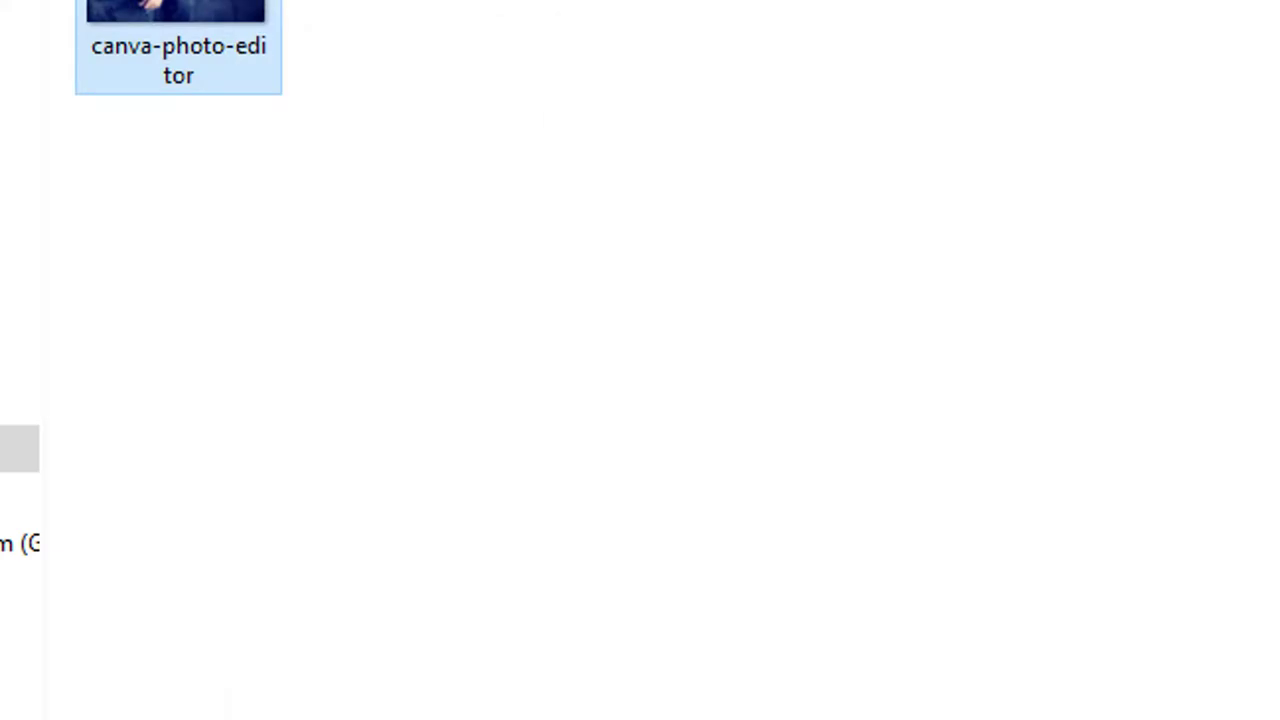
drag(812, 704, 503, 287)
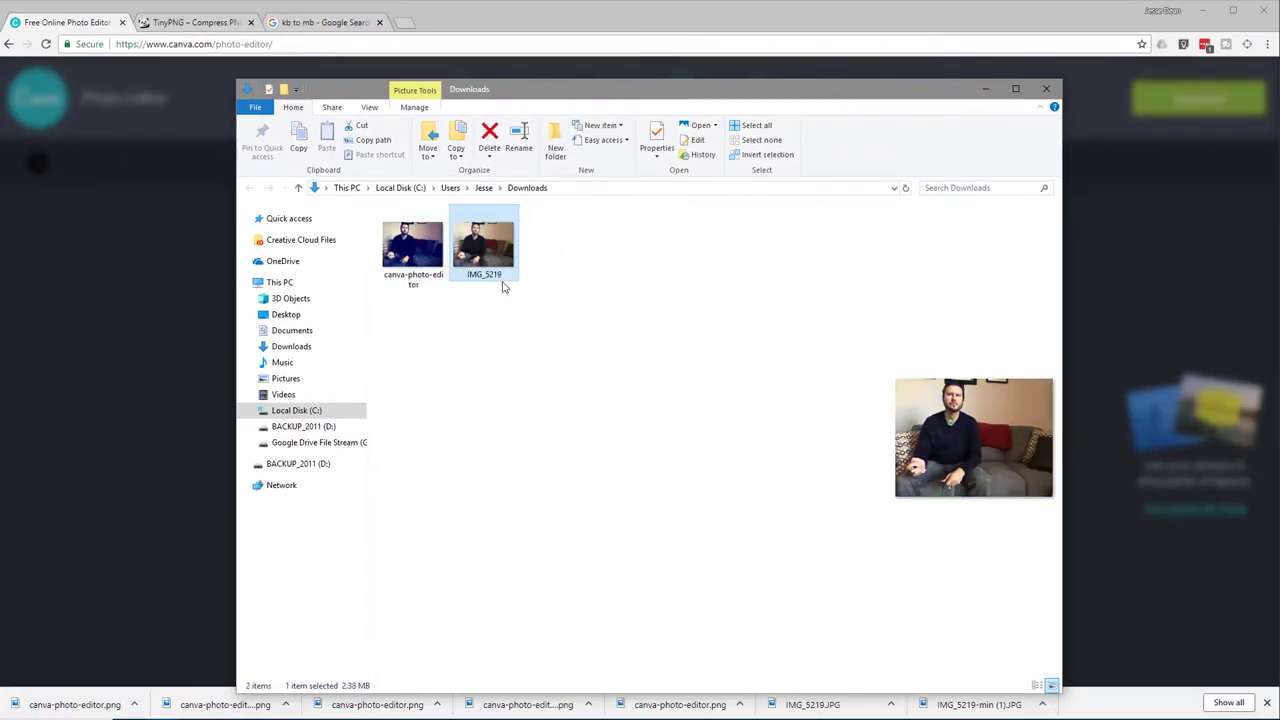
View IMG_5219's Properties to confirm it is 2.38 MB
right_click(484, 246)
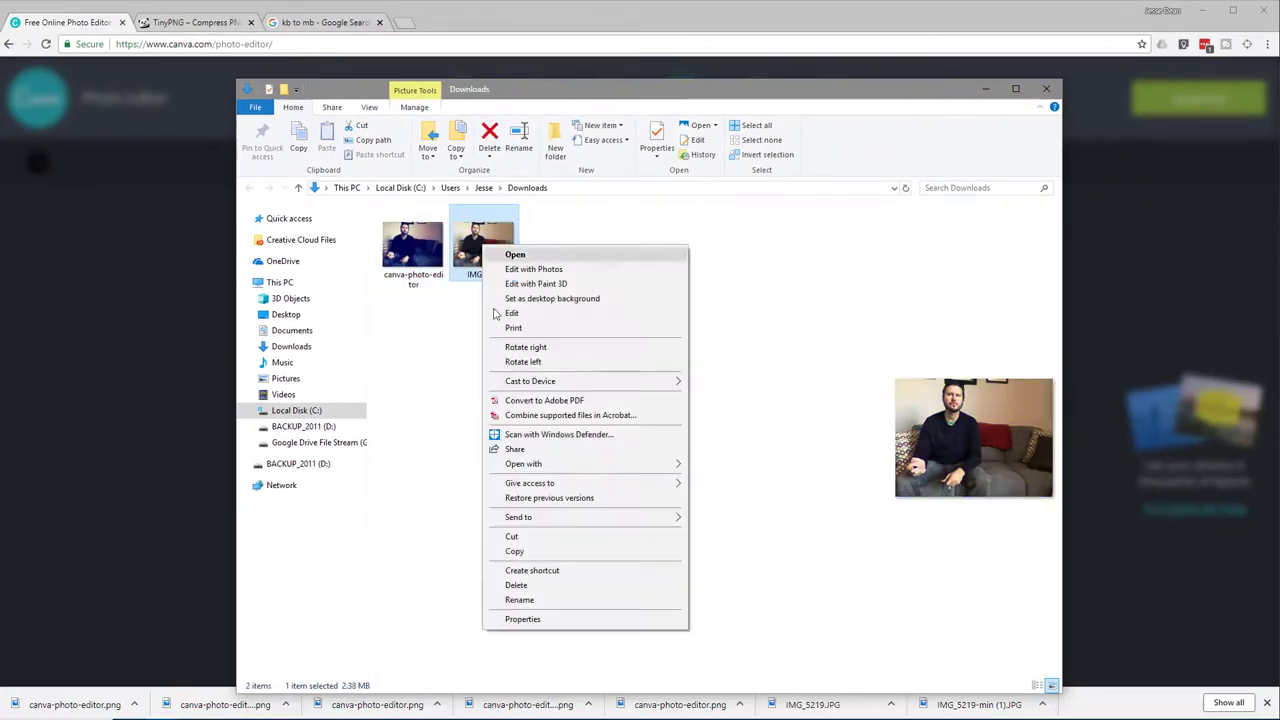
click(516, 620)
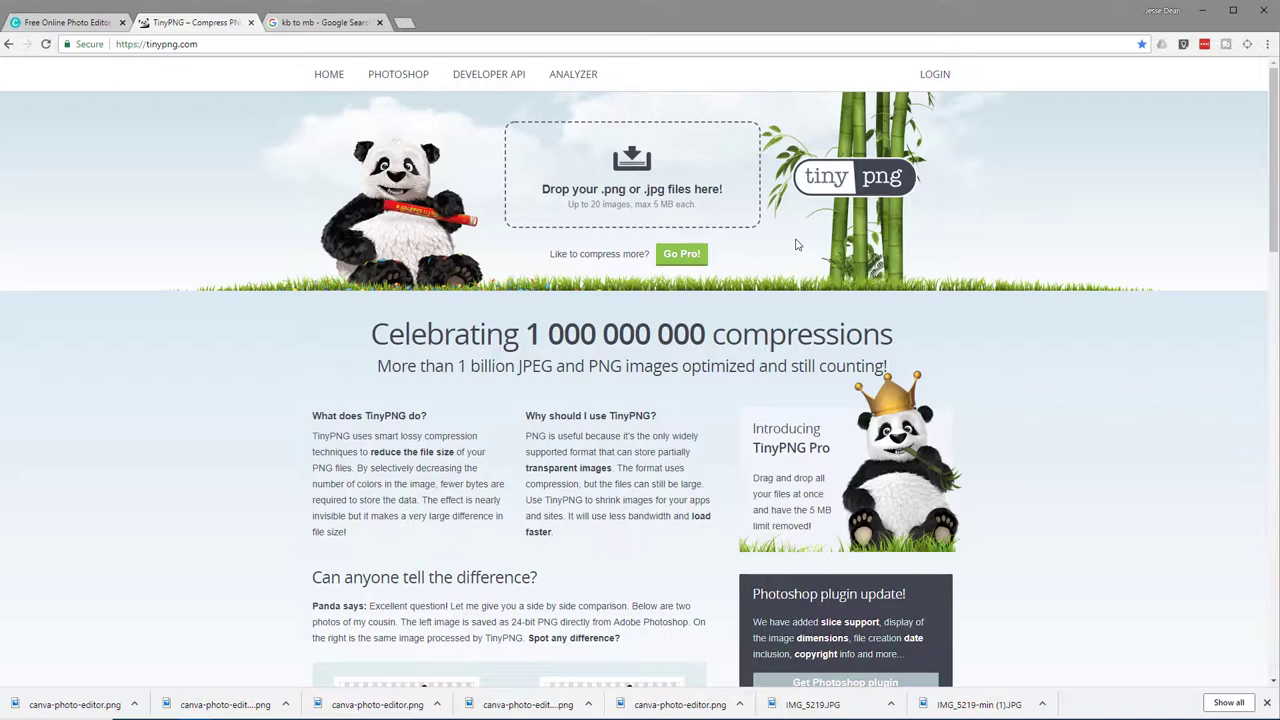
Compress canva-photo-editor from Downloads on TinyPNG (300.8 KB to 78.9 KB) and download it
click(660, 200)
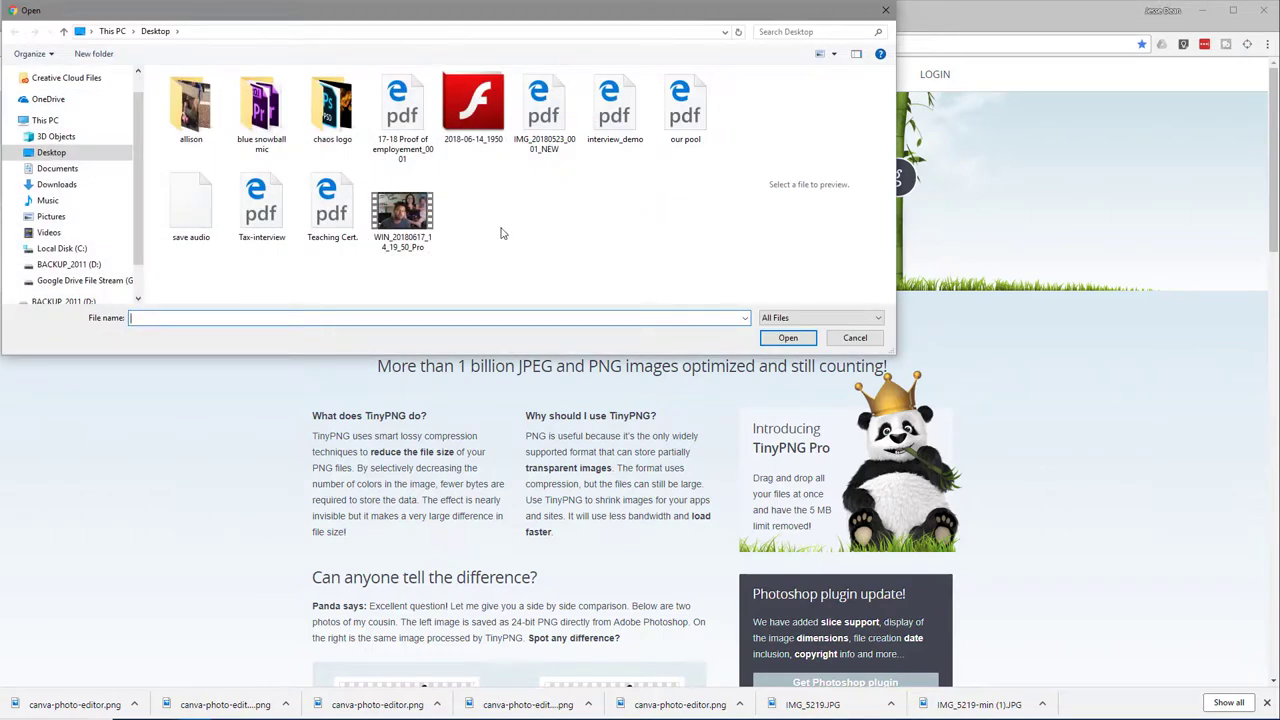
click(60, 185)
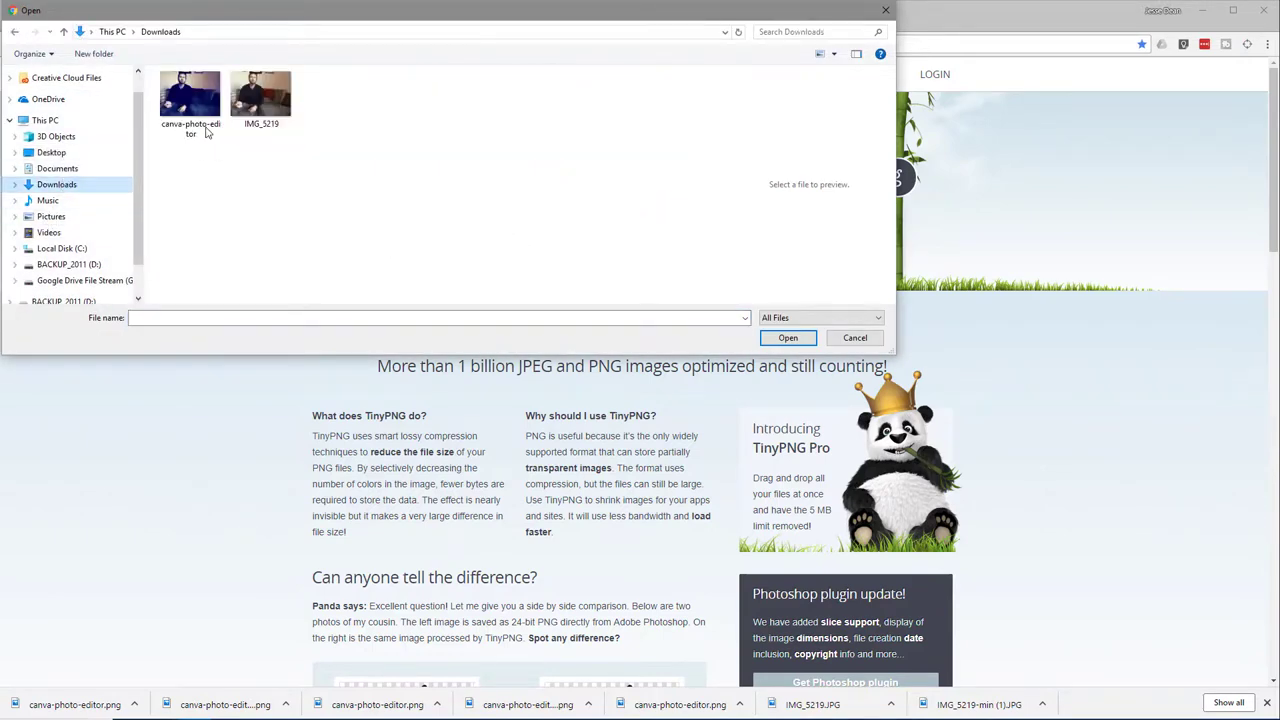
click(189, 97)
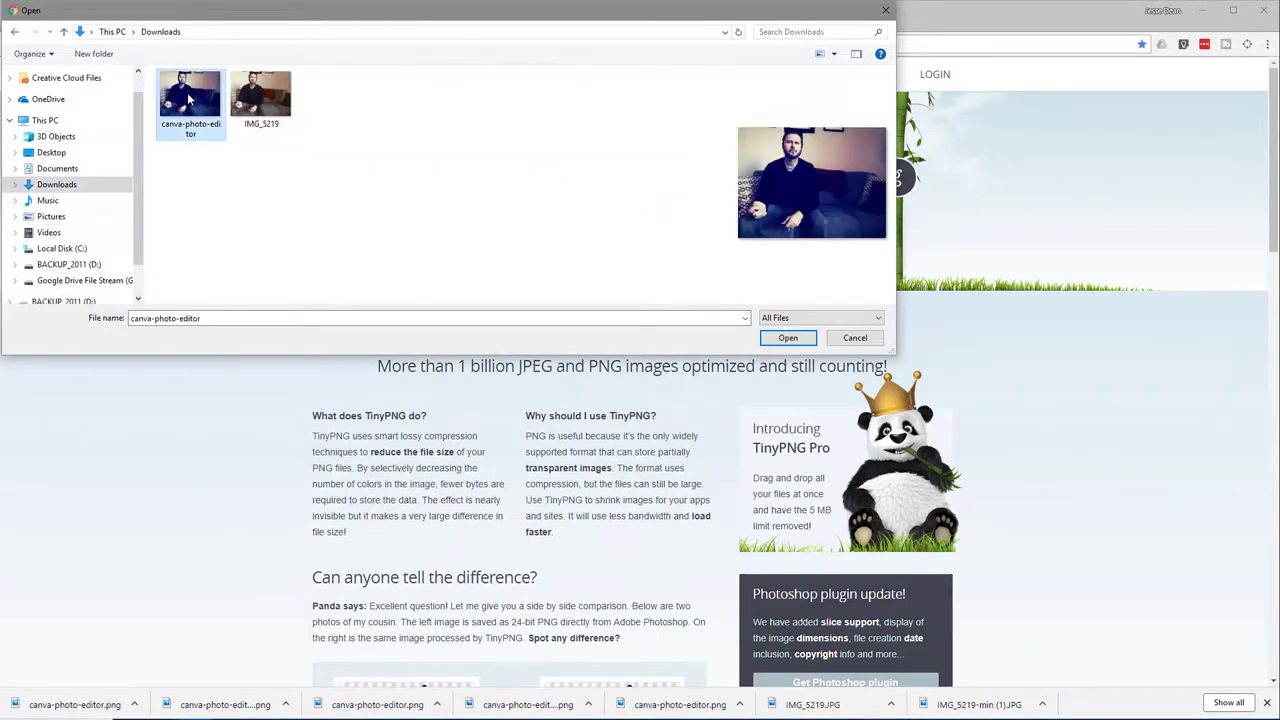
click(787, 339)
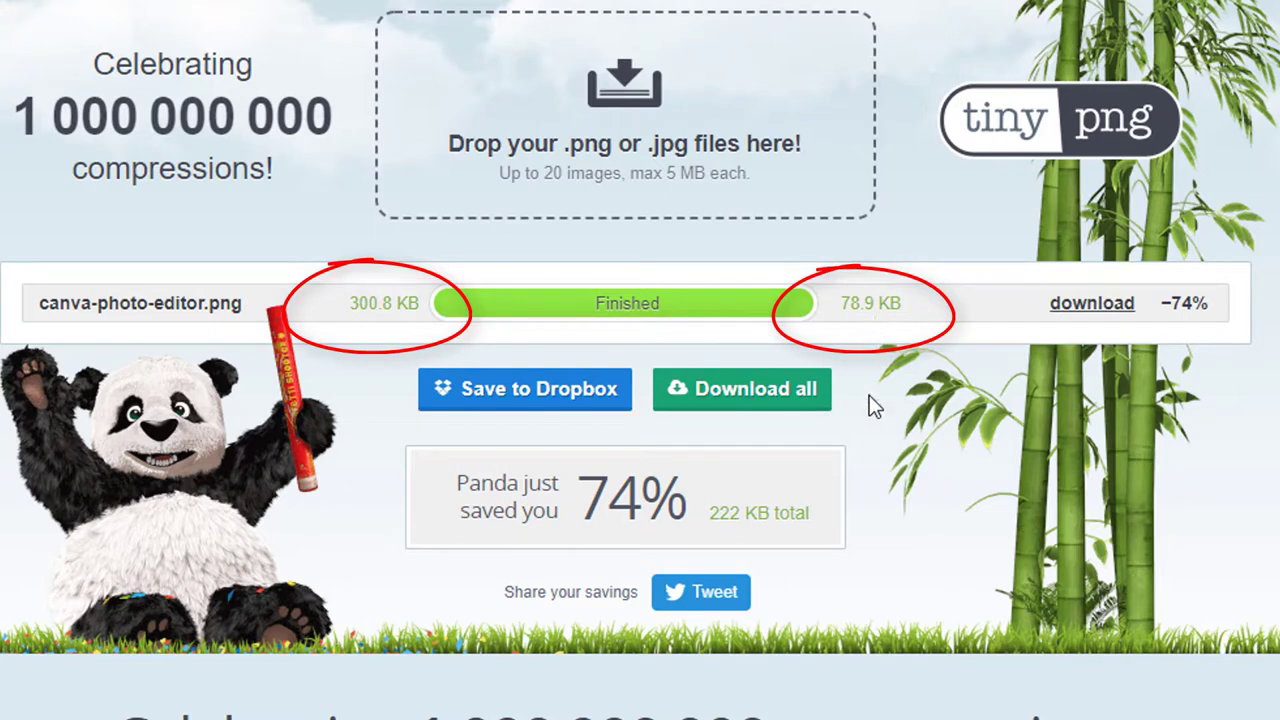
click(1100, 306)
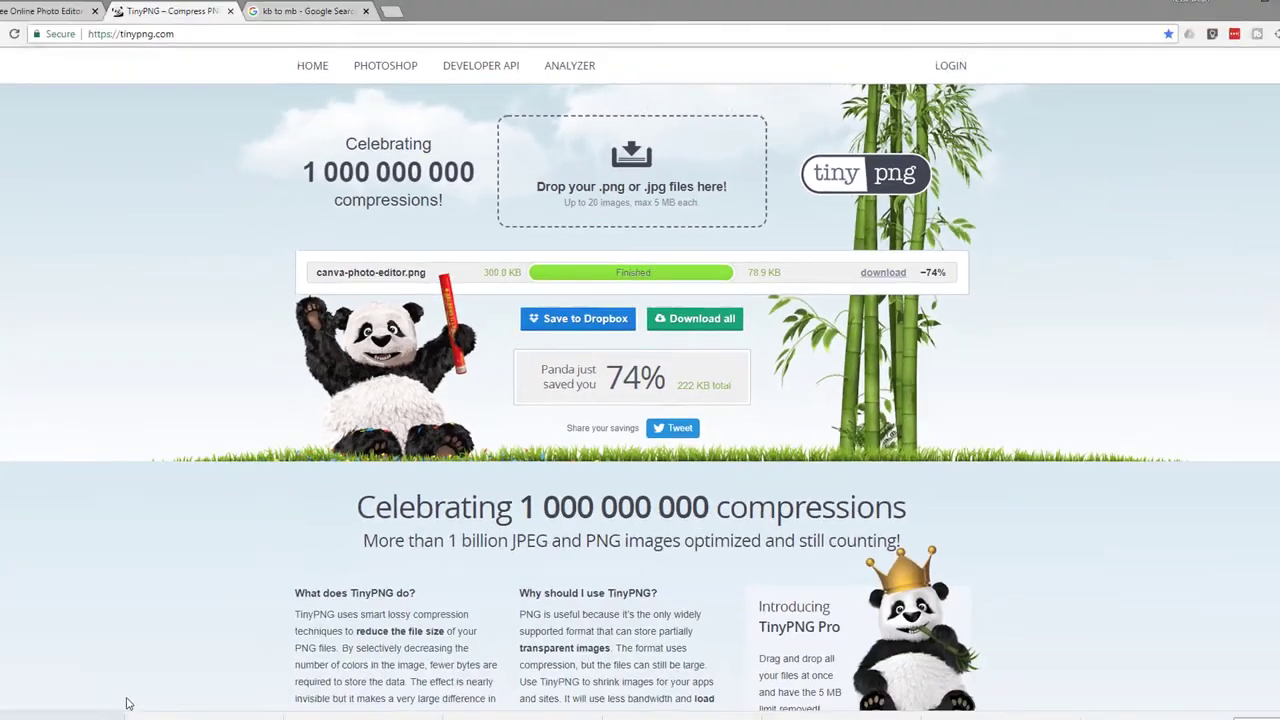
Show canva-photo-editor (1) in Downloads and check its Properties size of 77.0 KB
drag(74, 706, 70, 710)
right_click(70, 710)
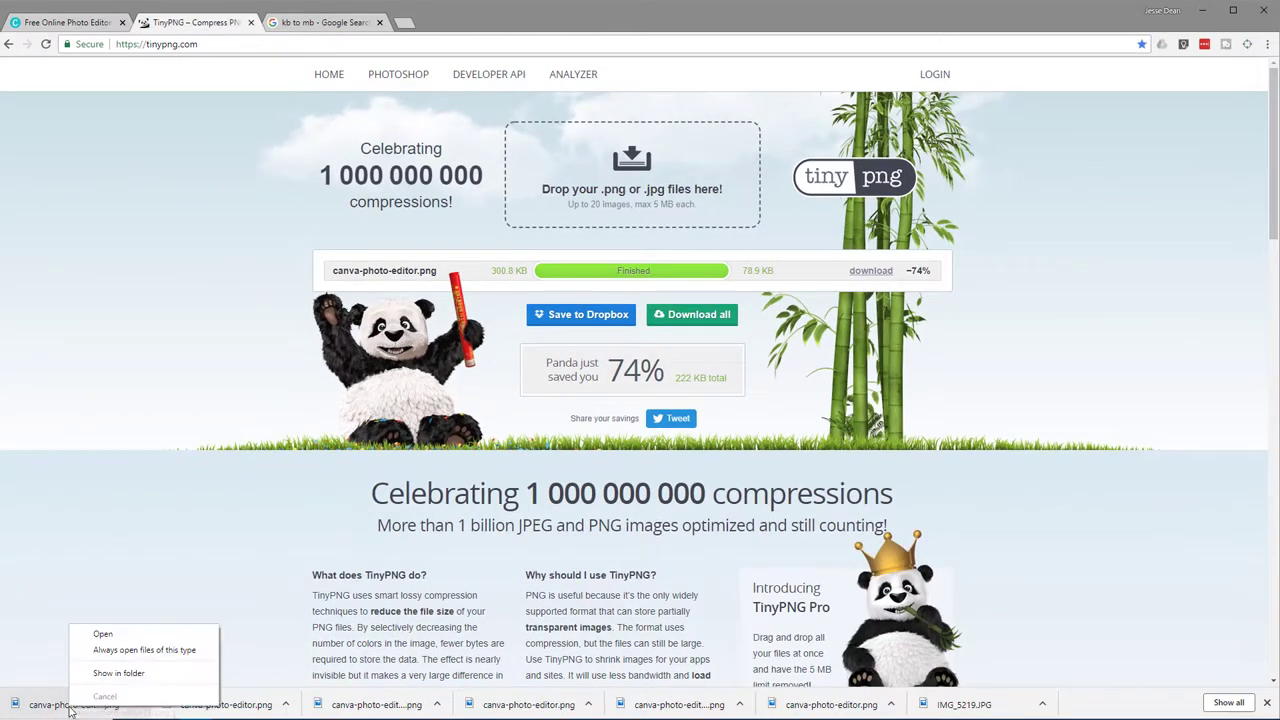
click(90, 676)
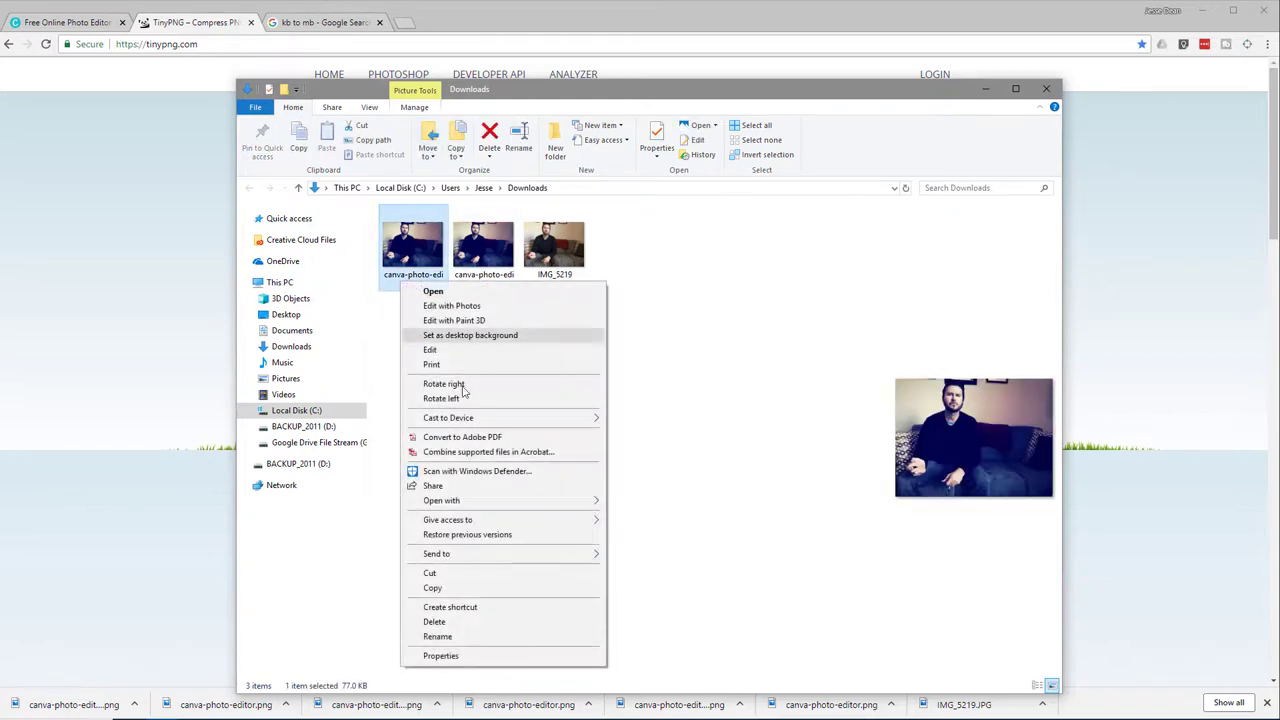
right_click(401, 284)
click(466, 655)
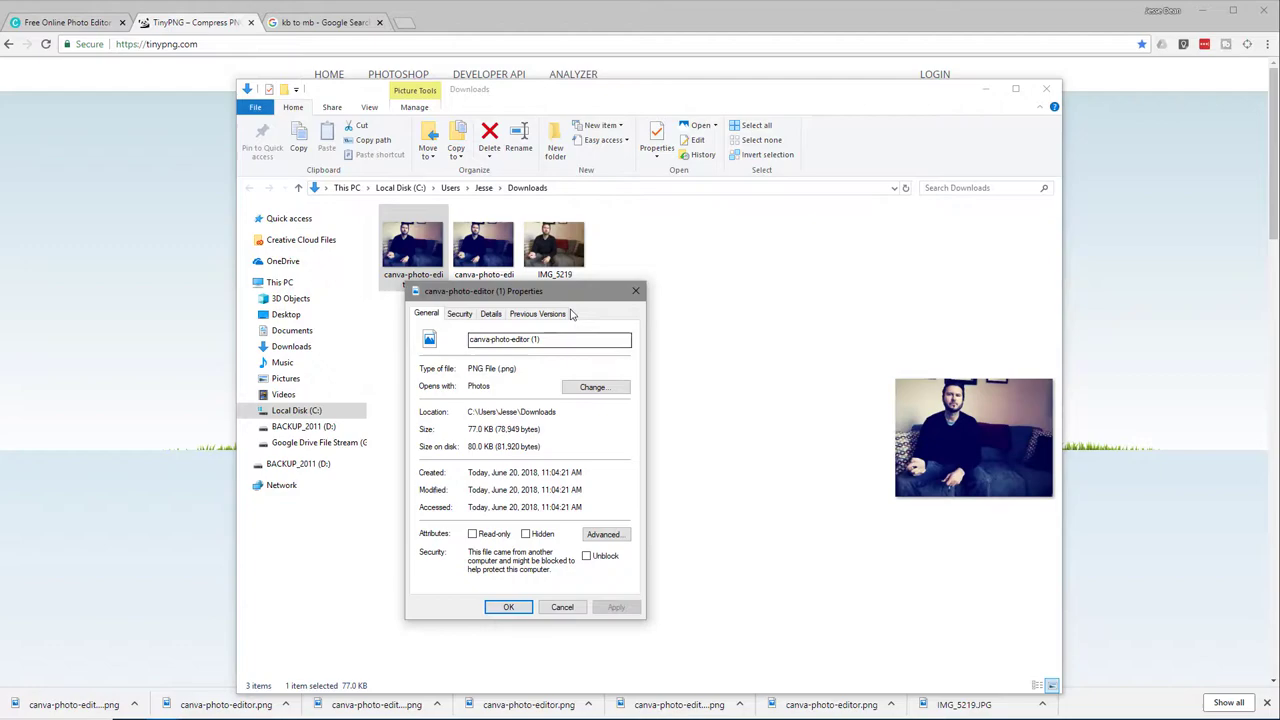
drag(575, 289, 790, 179)
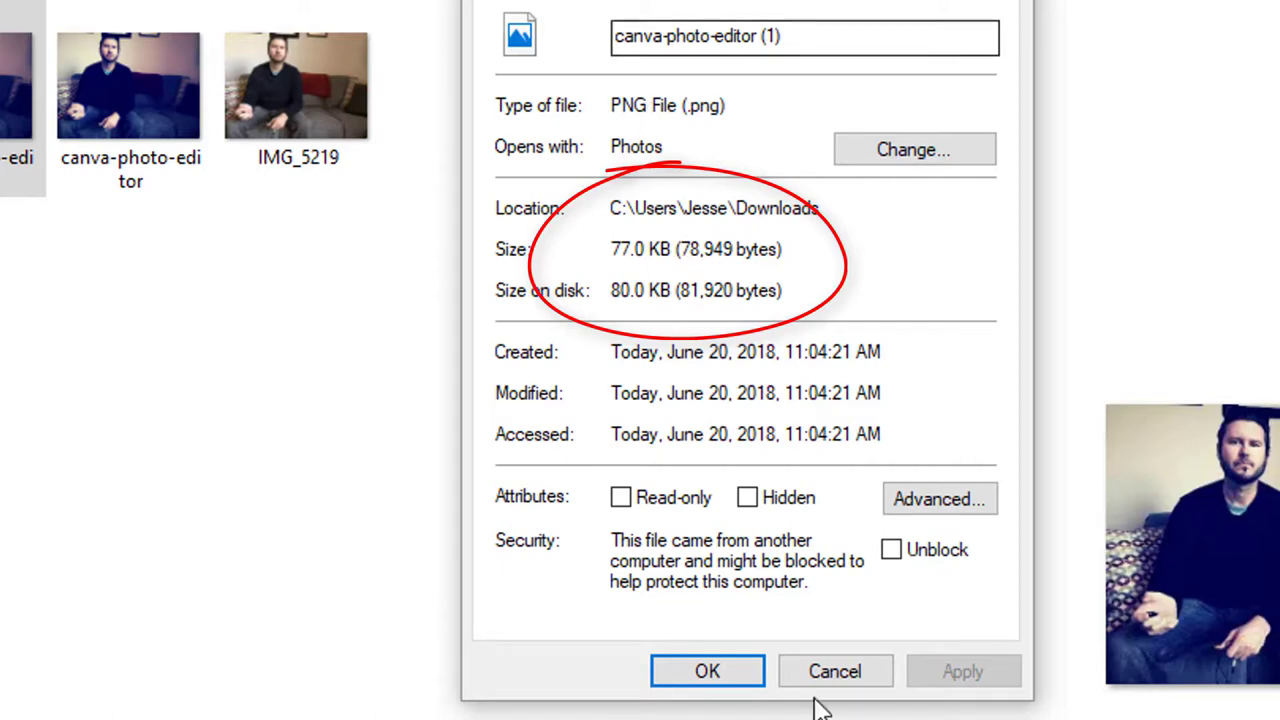
click(834, 675)
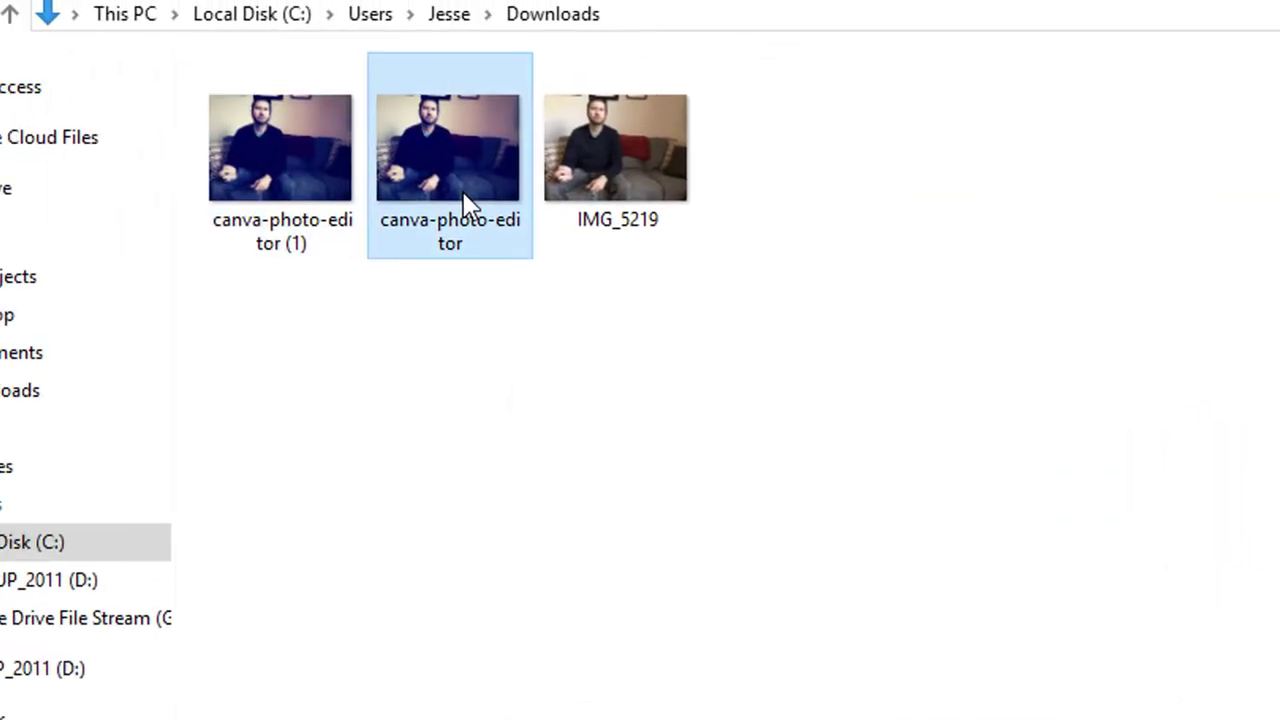
right_click(185, 143)
click(370, 143)
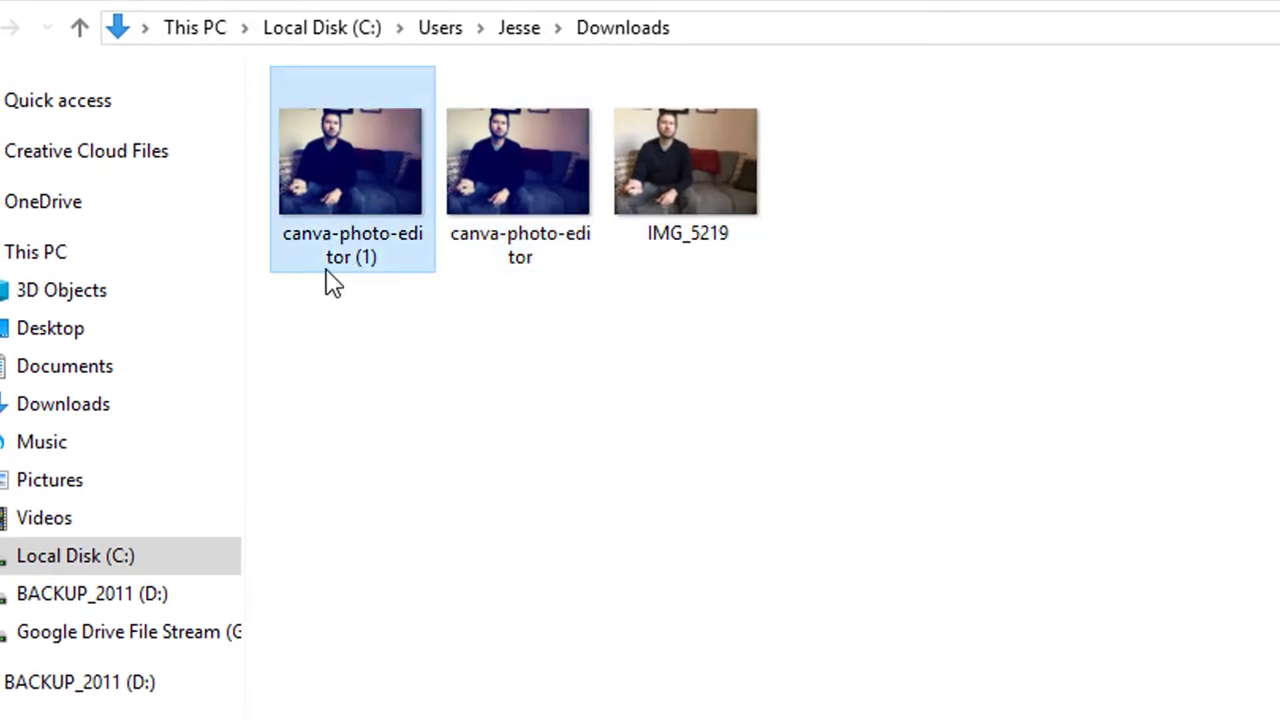
click(530, 202)
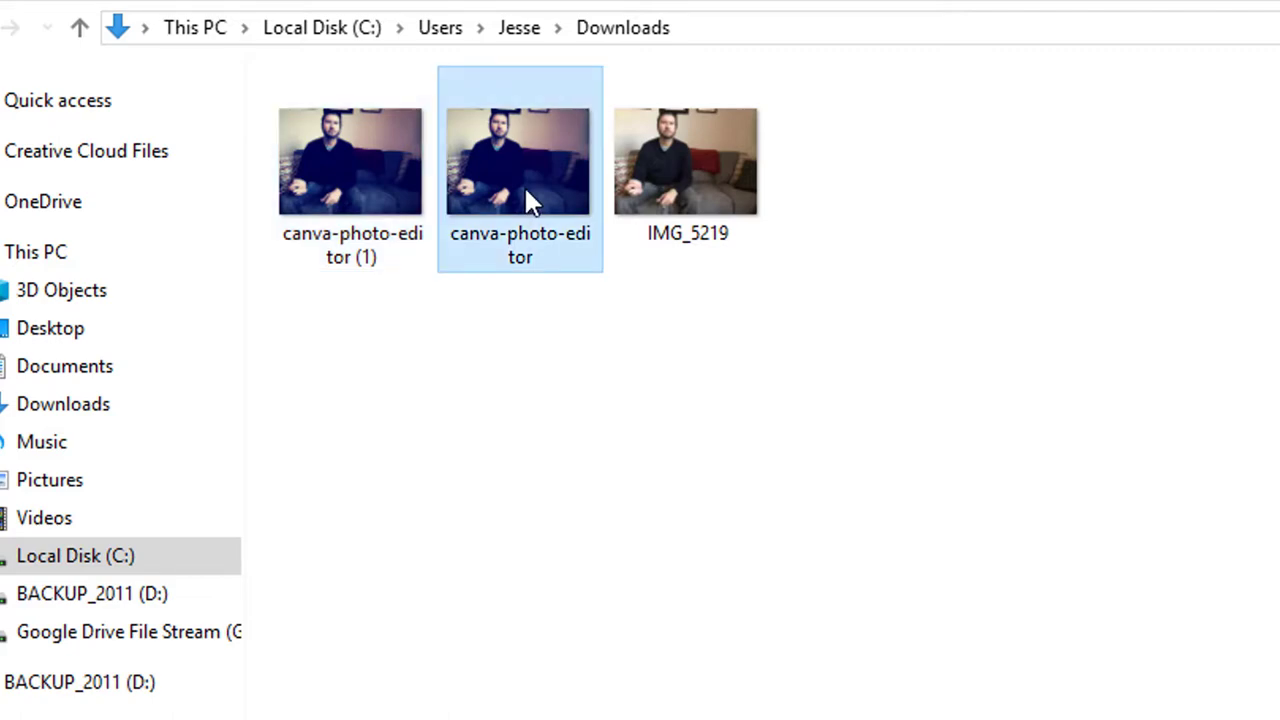
right_click(530, 202)
key(r)
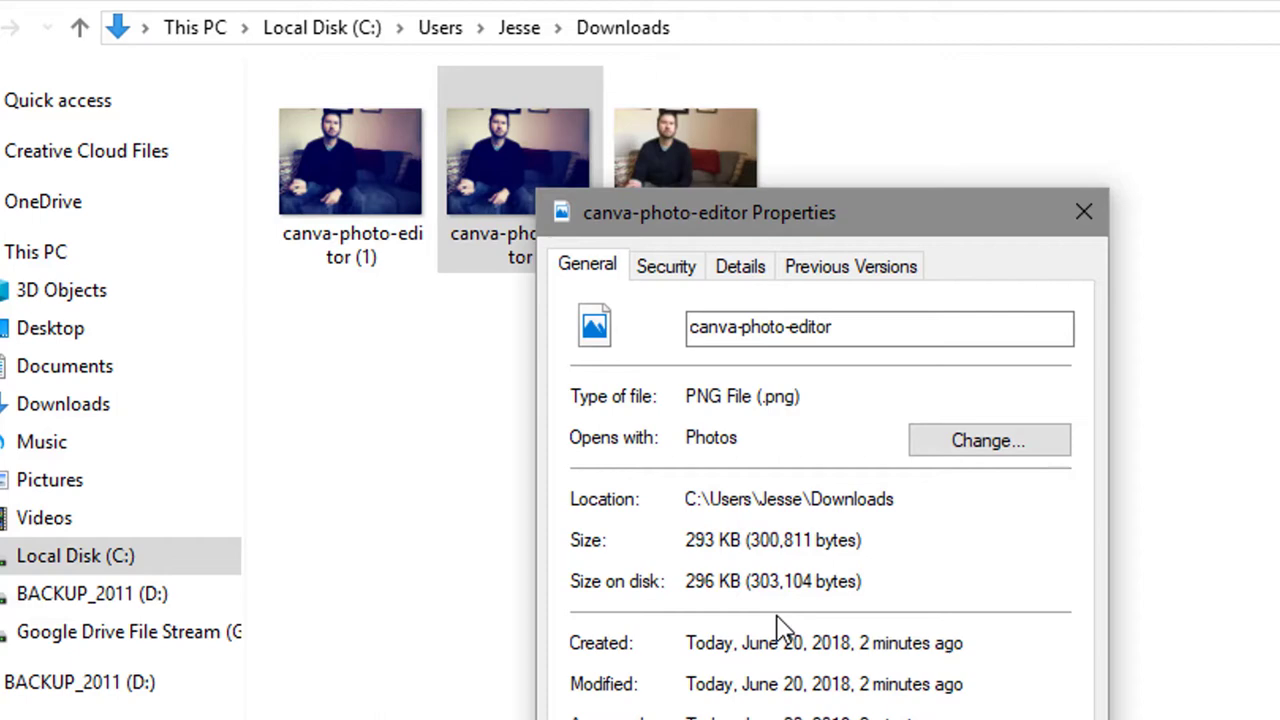
key(Escape)
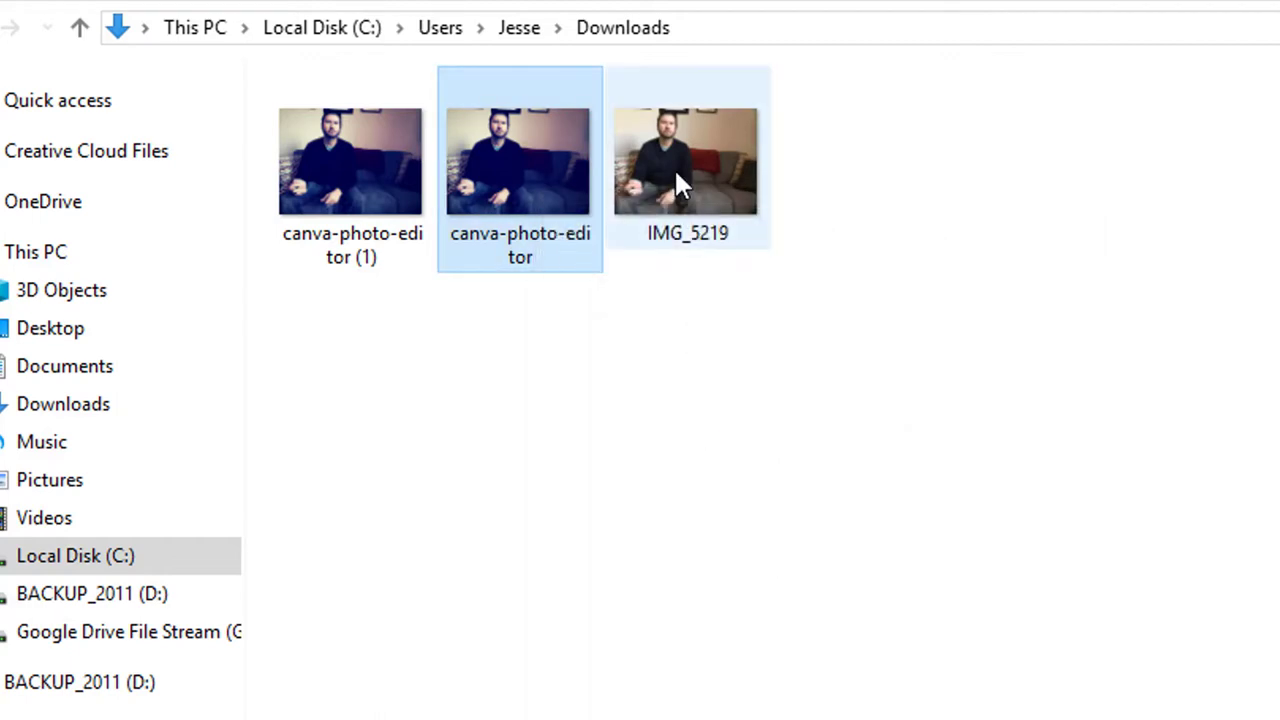
right_click(674, 167)
key(r)
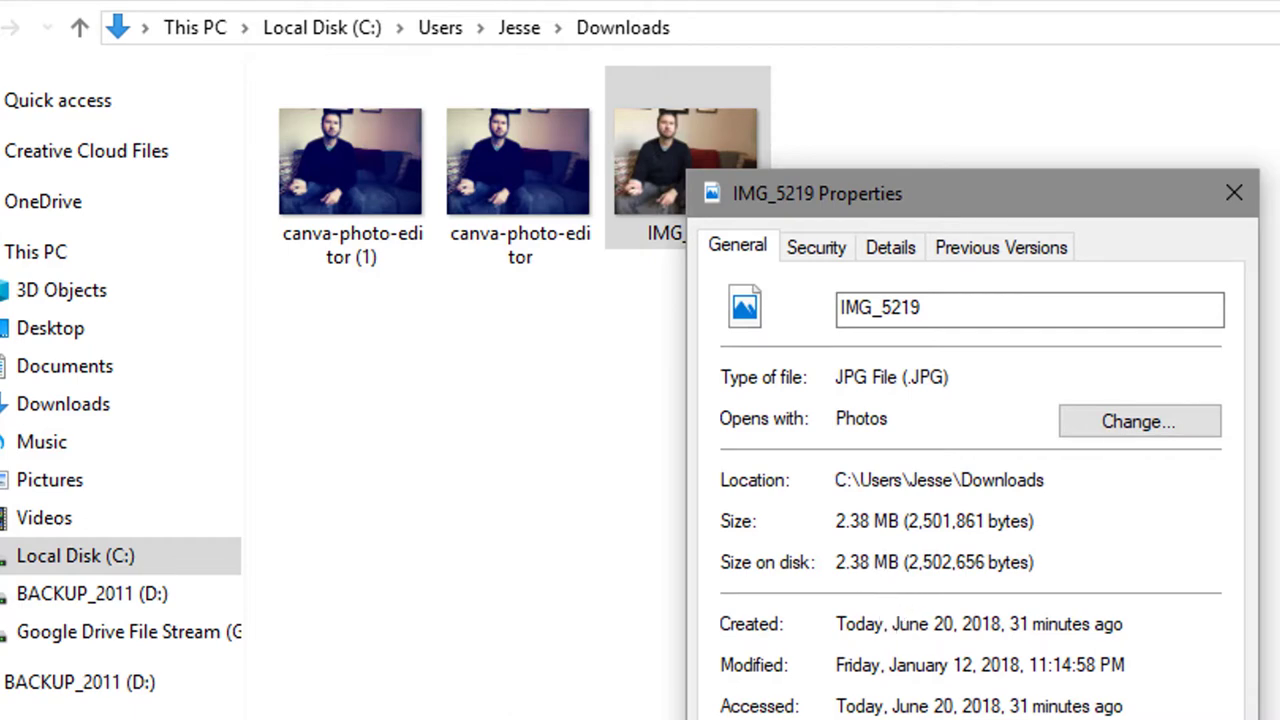
key(Escape)
right_click(376, 196)
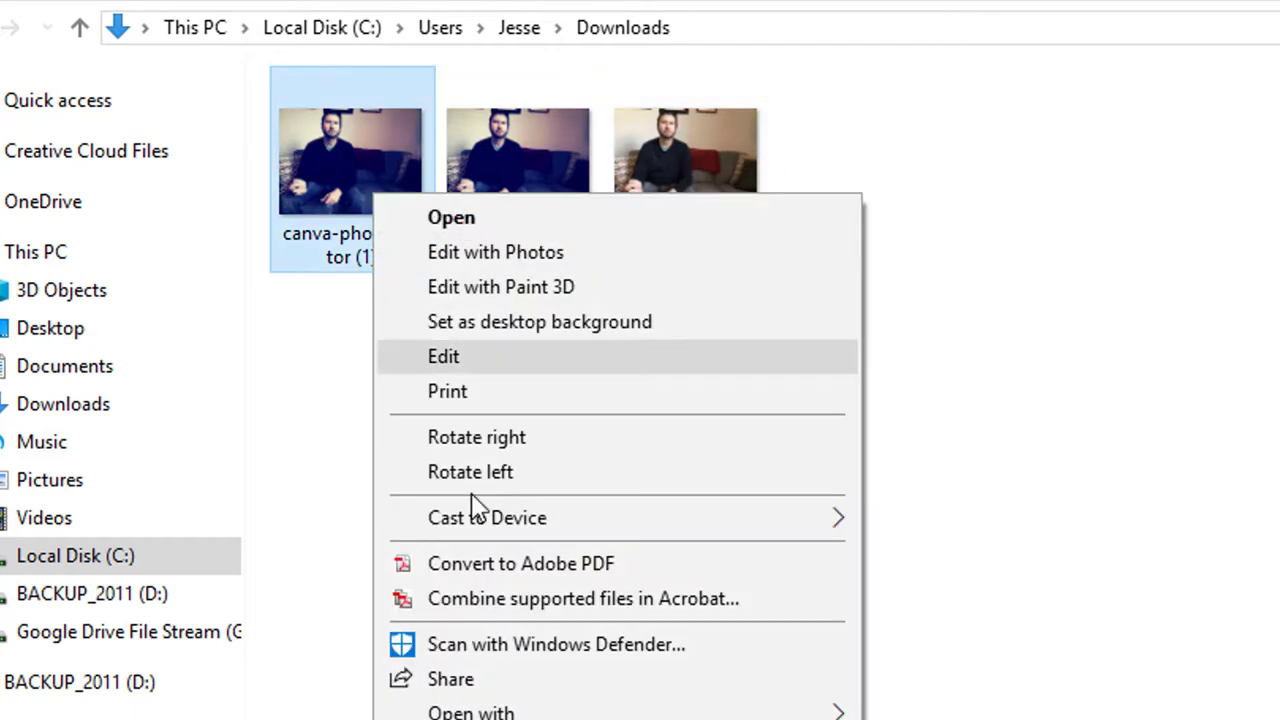
key(r)
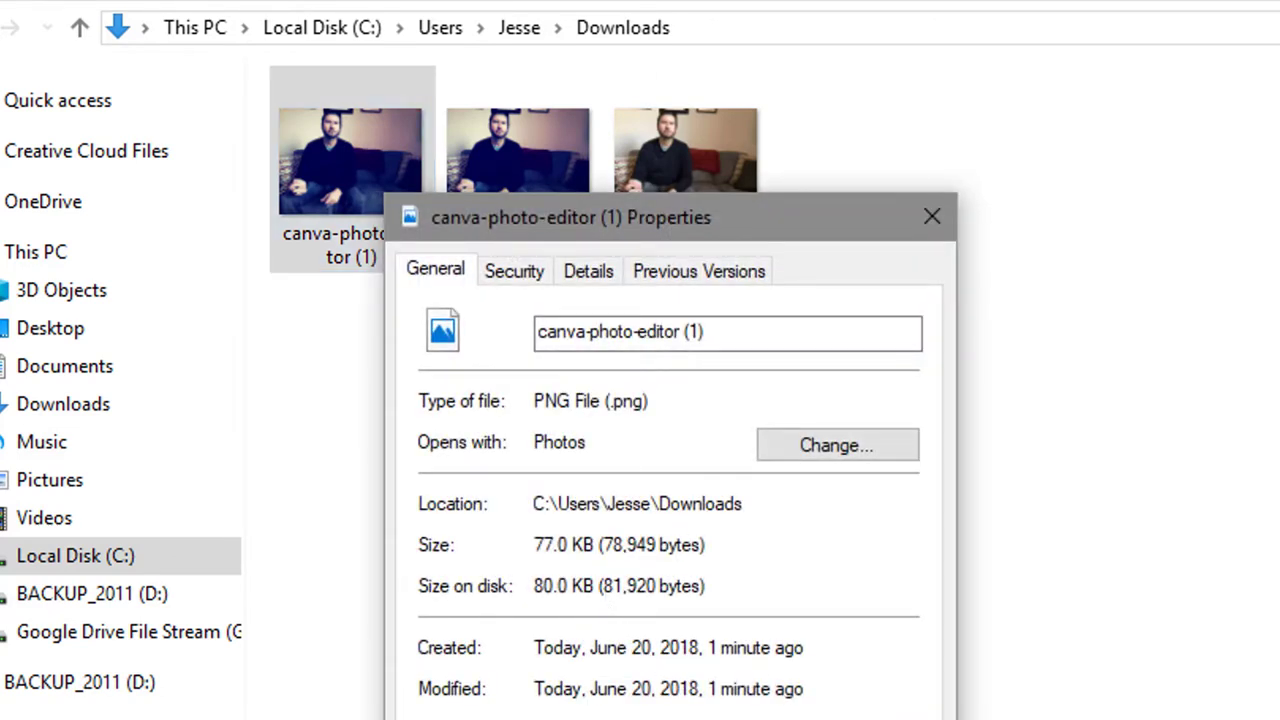
key(Escape)
click(858, 710)
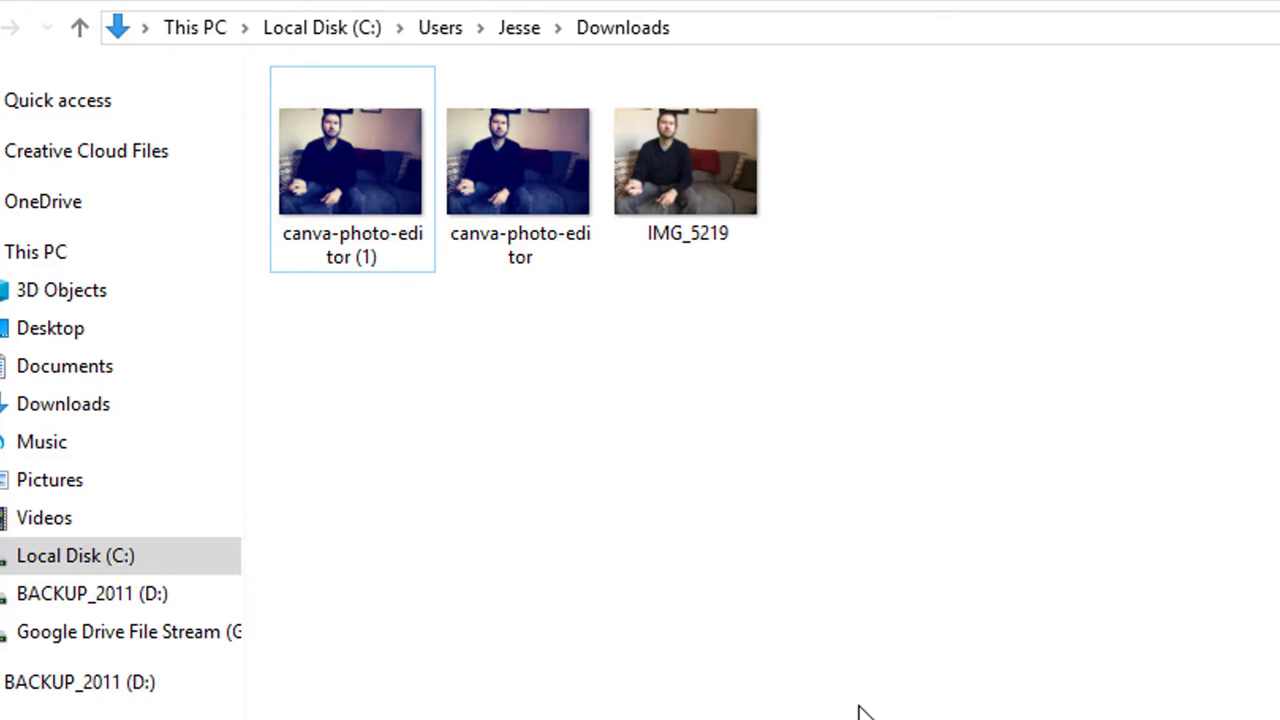
Rename canva-photo-editor (1) to blog
click(370, 280)
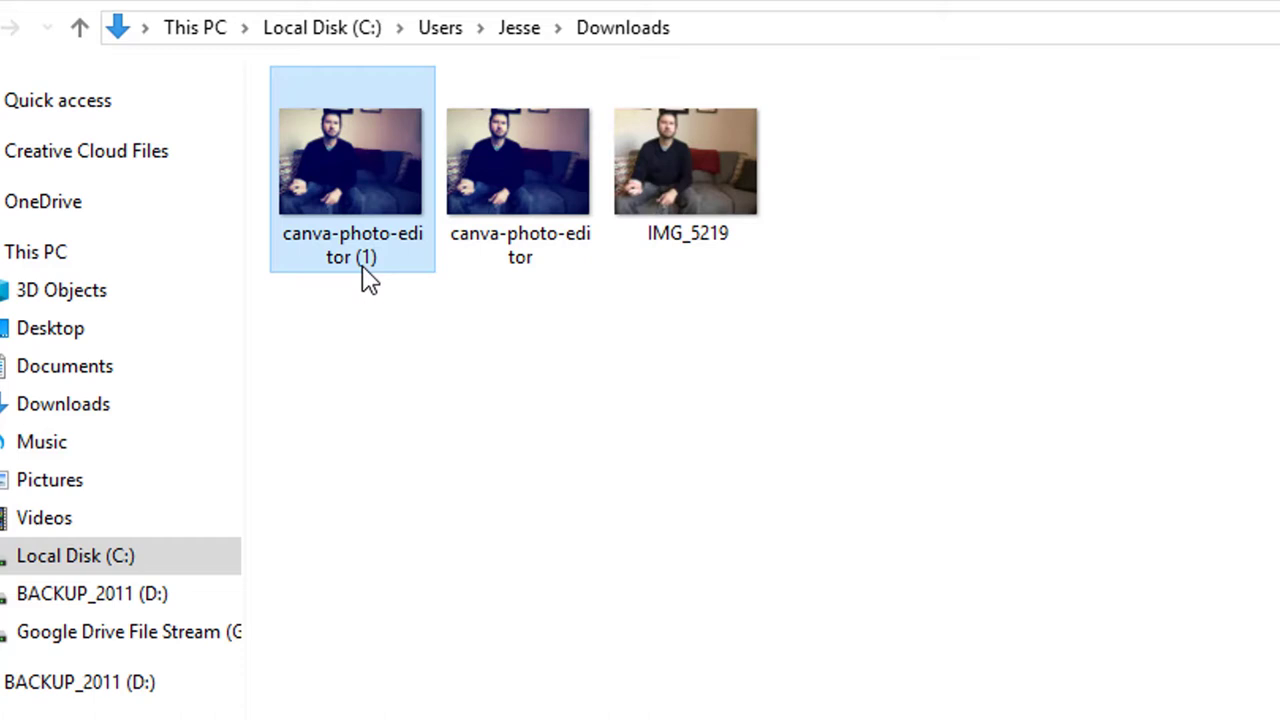
click(365, 278)
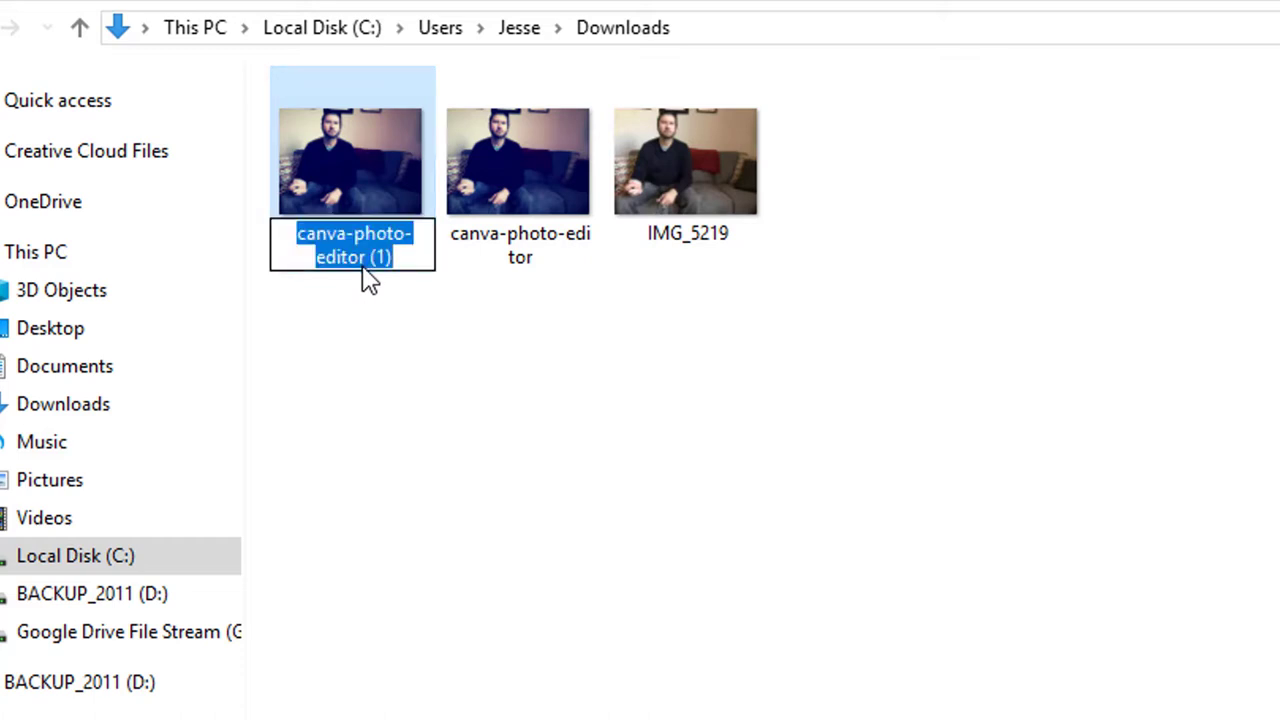
text(blog)
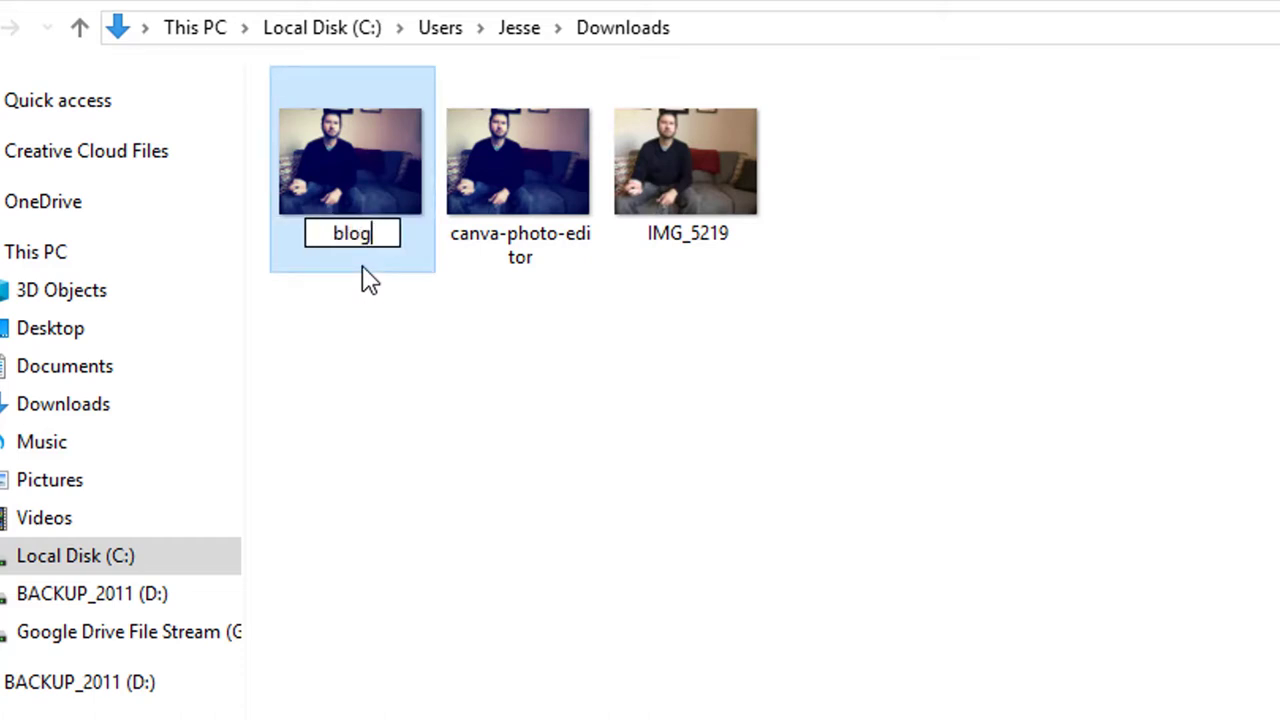
click(570, 340)
Rename the IMG_5219 photo to original
click(700, 214)
right_click(700, 214)
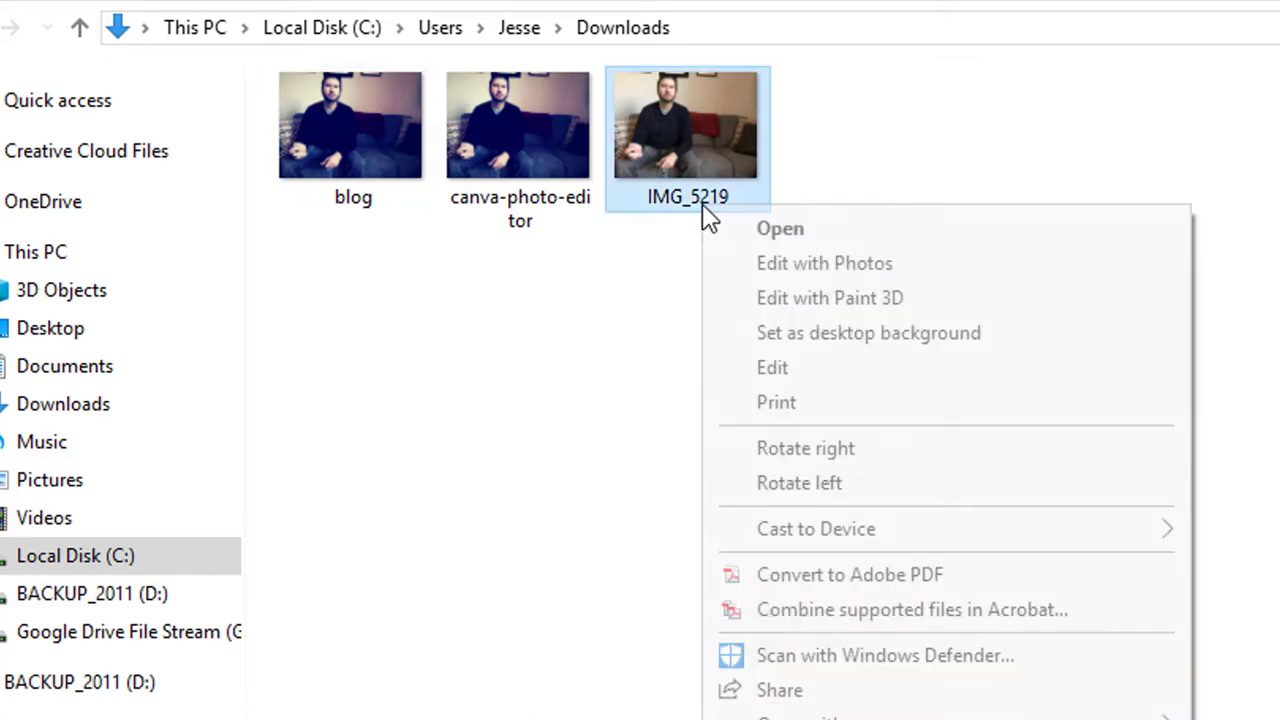
click(614, 351)
click(658, 220)
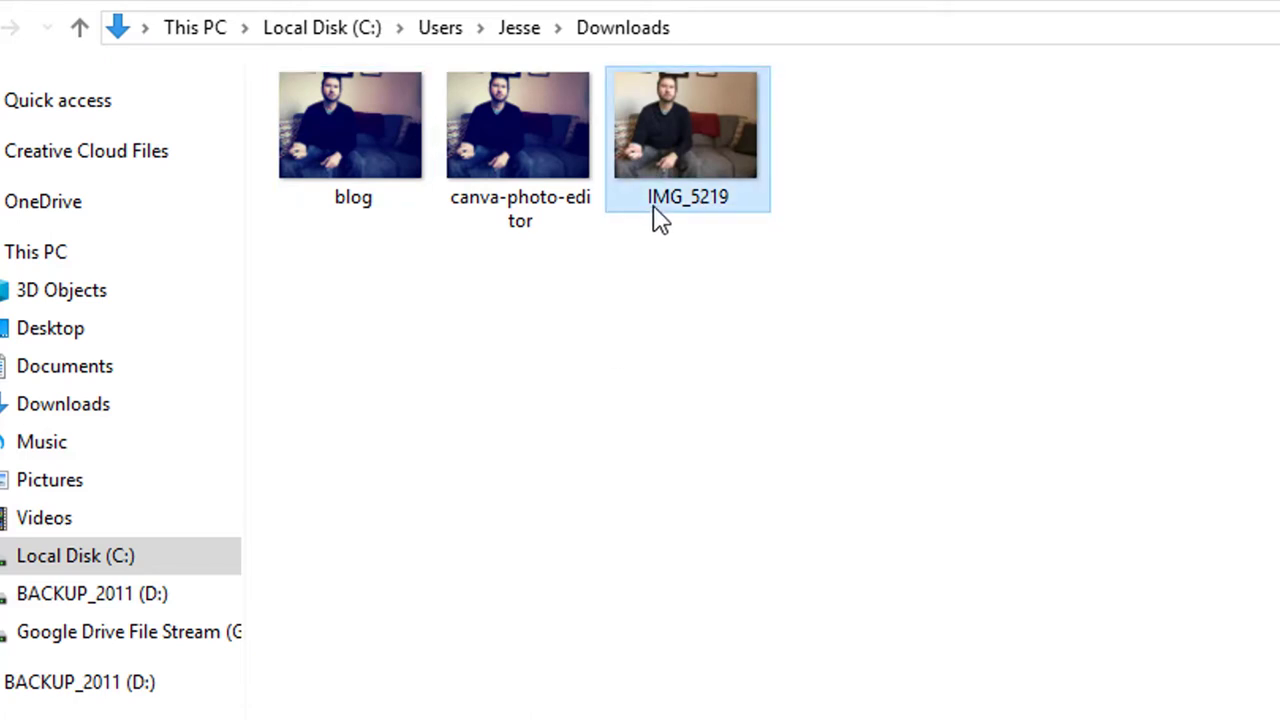
click(662, 219)
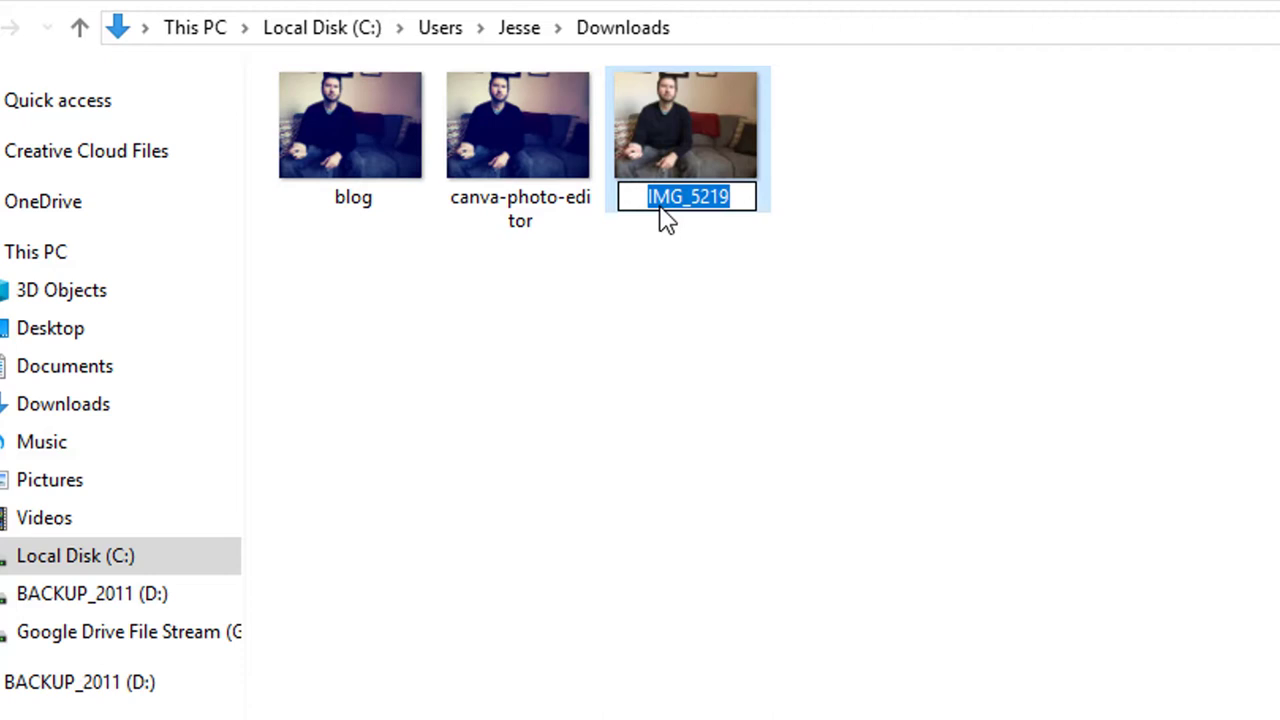
text(originma)
key(BackSpace)
key(BackSpace)
text(al;)
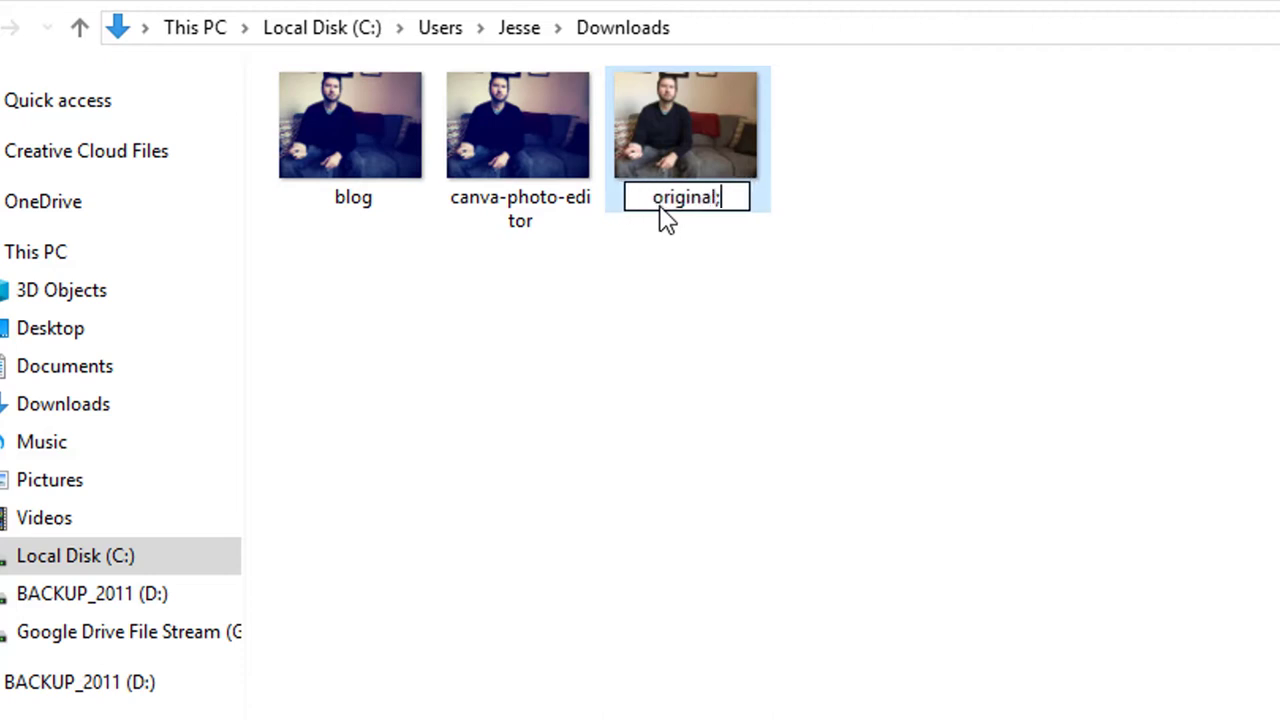
key(BackSpace)
key(Return)
click(731, 343)
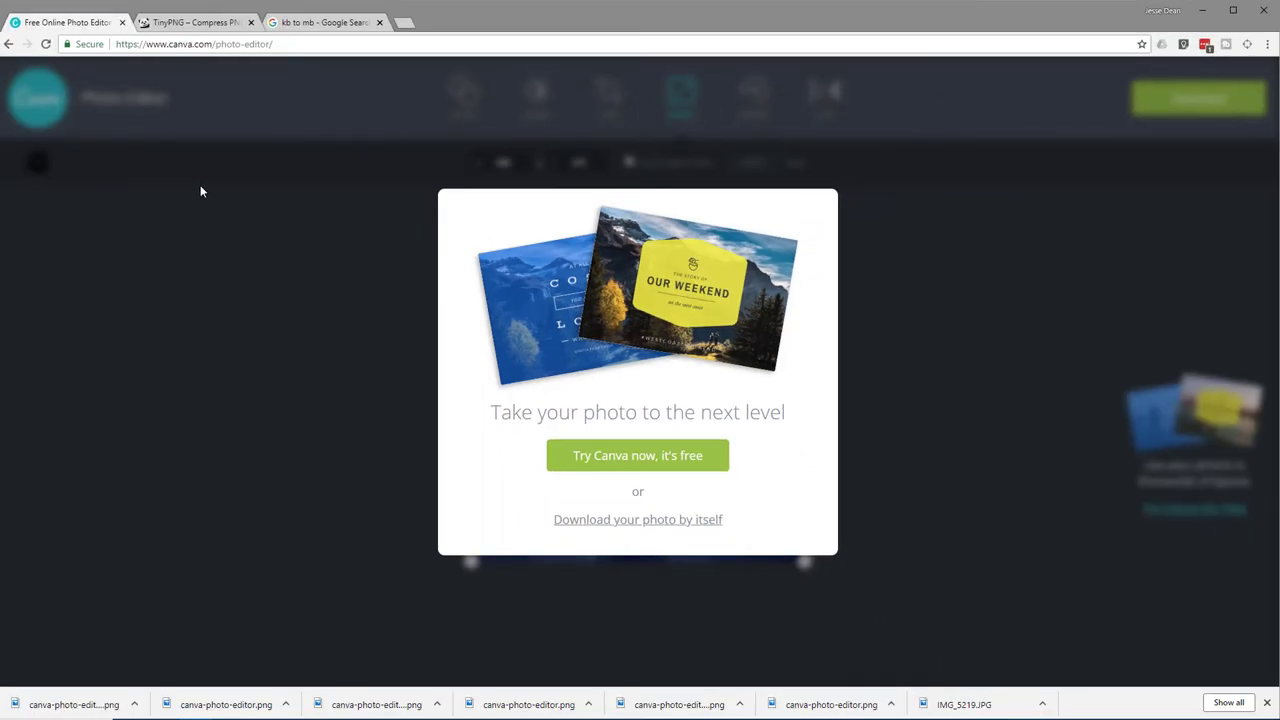
Return to the TinyPNG tab showing canva-photo-editor.png compressed to 78.9 KB
click(204, 24)
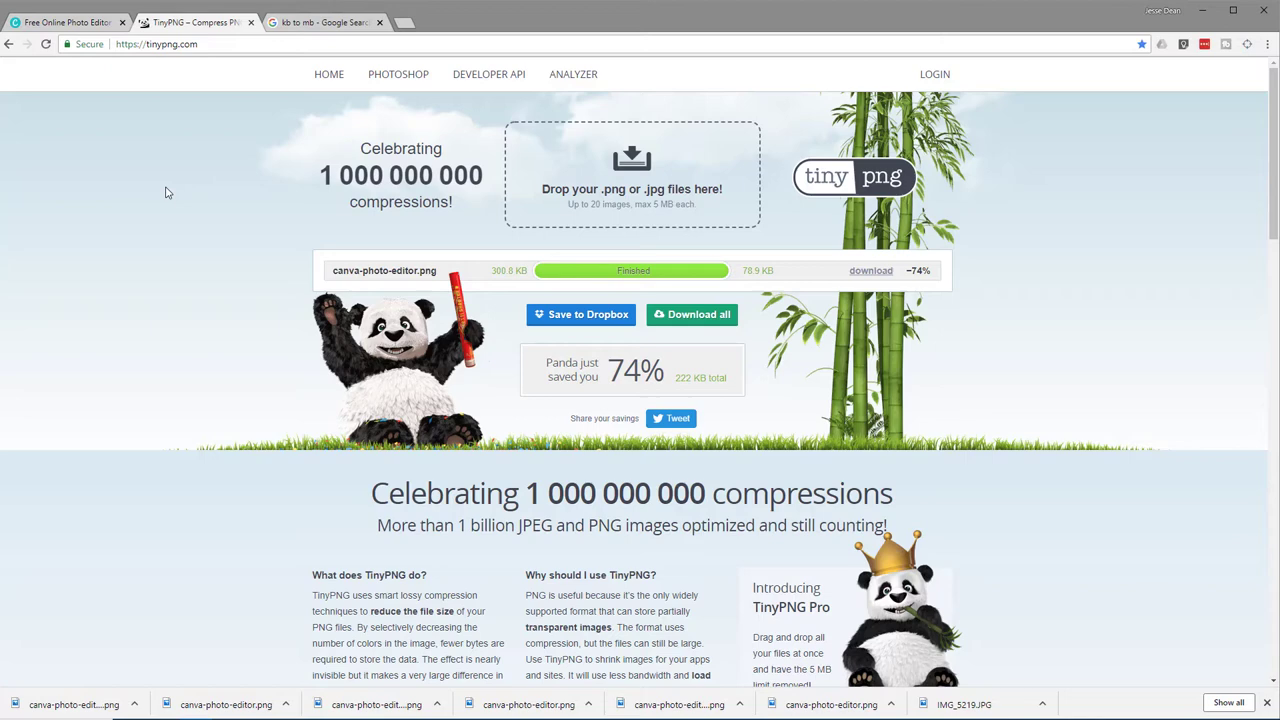
Return to the 'kb to mb' results and check the converter's 100 kilobytes = 0.1 megabytes
click(317, 27)
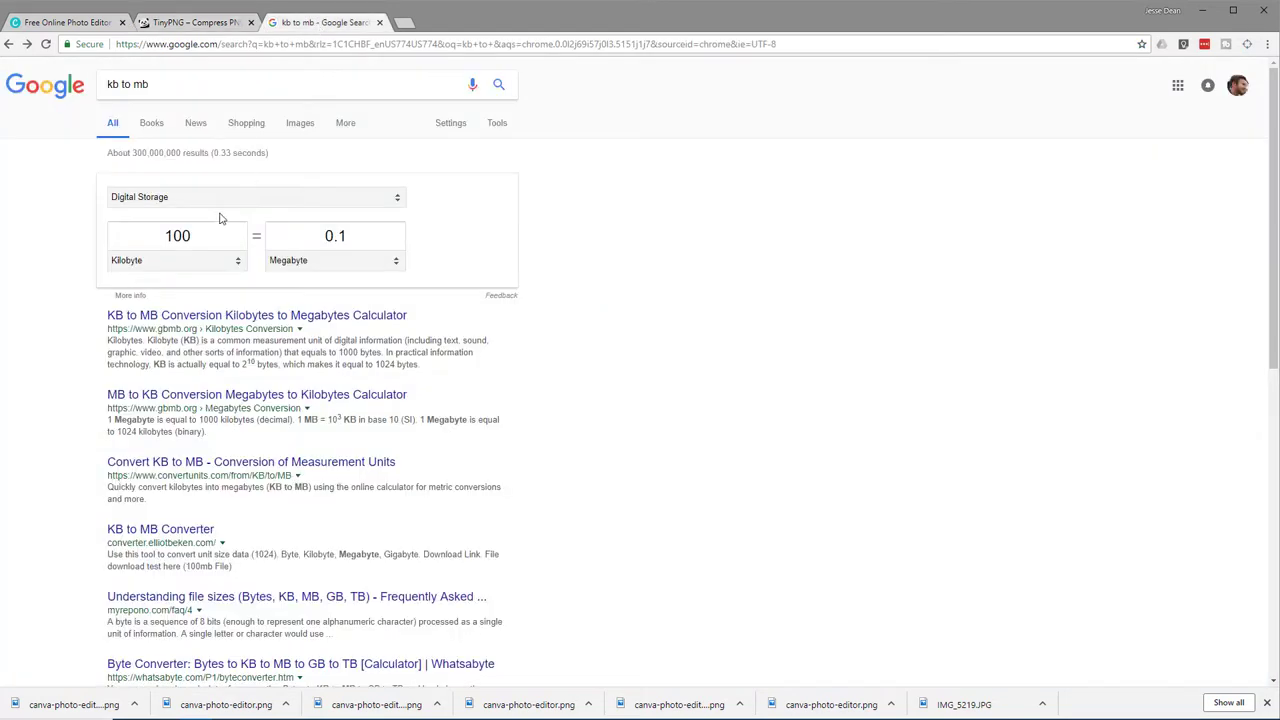
click(140, 241)
click(373, 234)
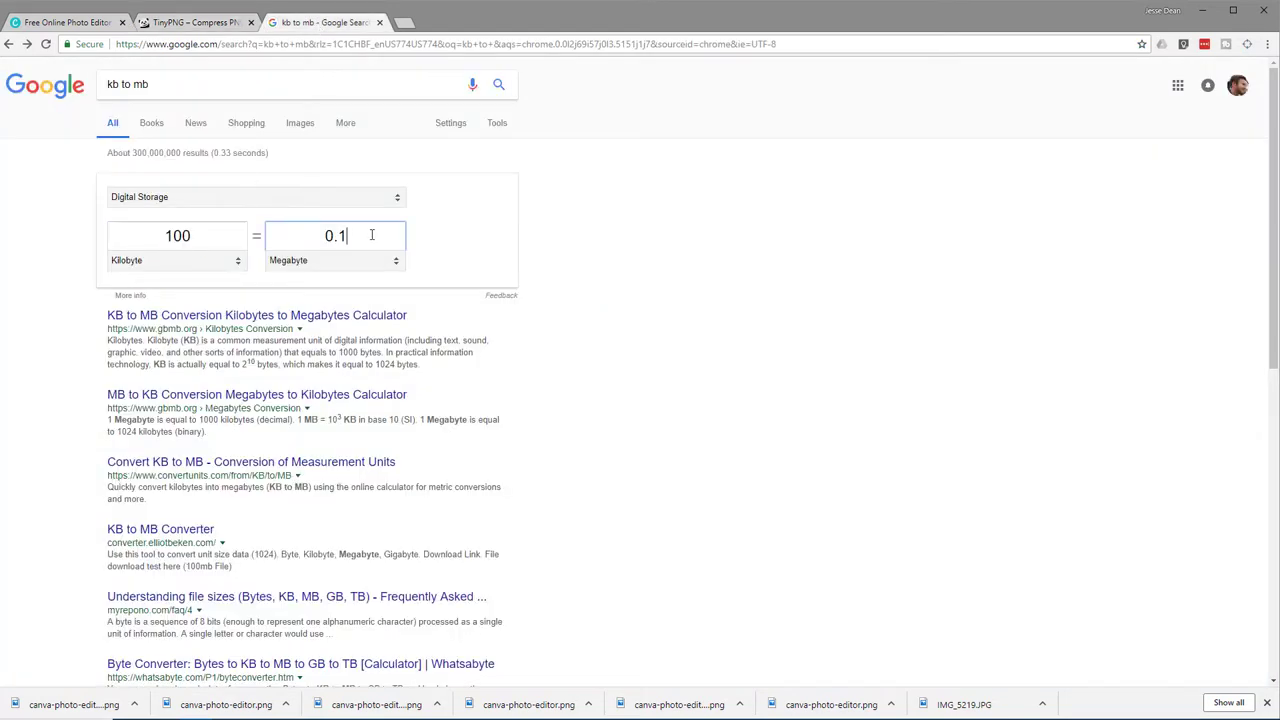
click(444, 239)
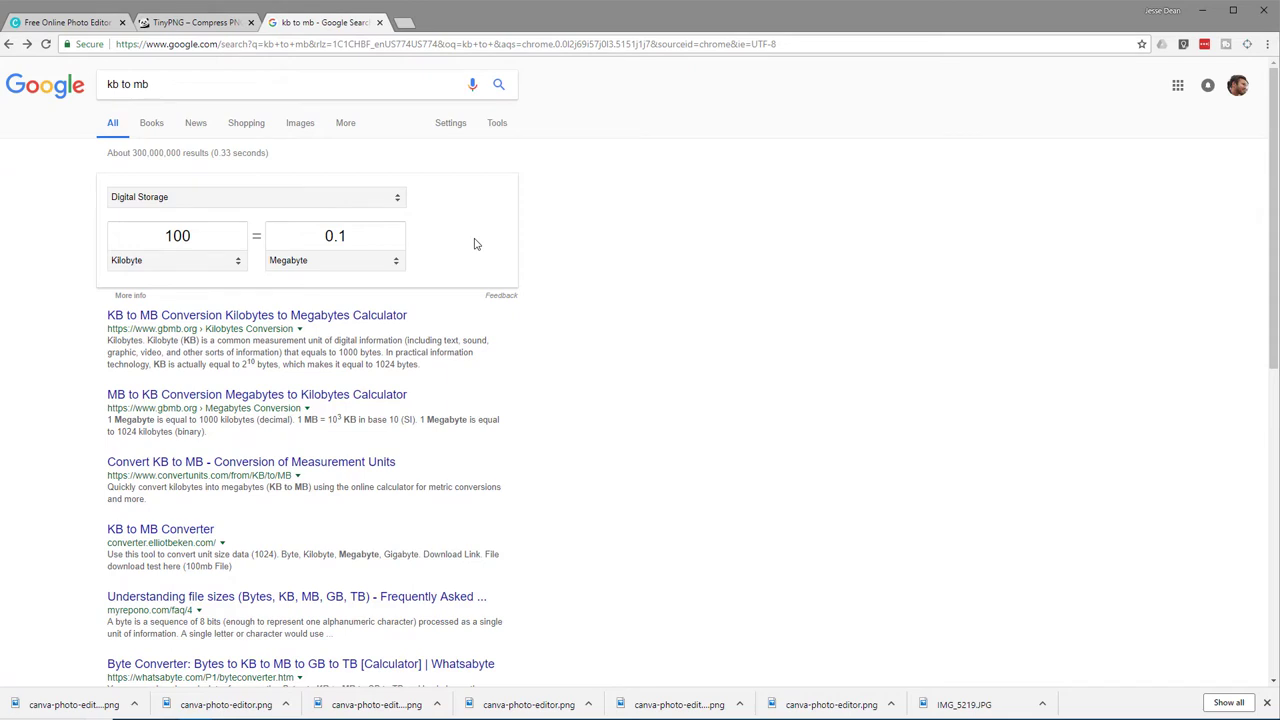